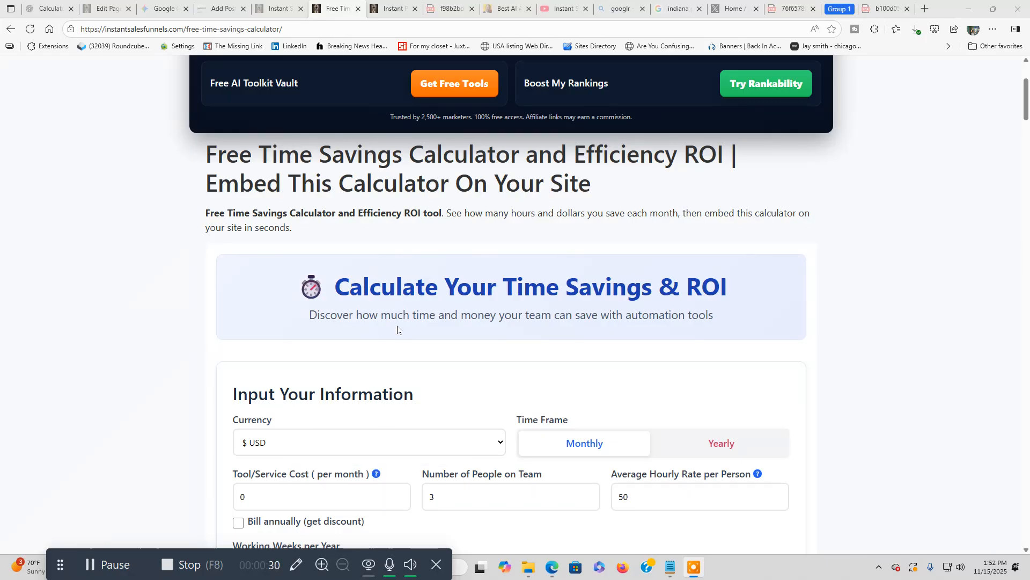
Choose $ USD as the currency in the time savings calculator's input form
{"action": "scroll", "coordinate": [397, 329], "scroll_direction": "down", "scroll_amount": 1}
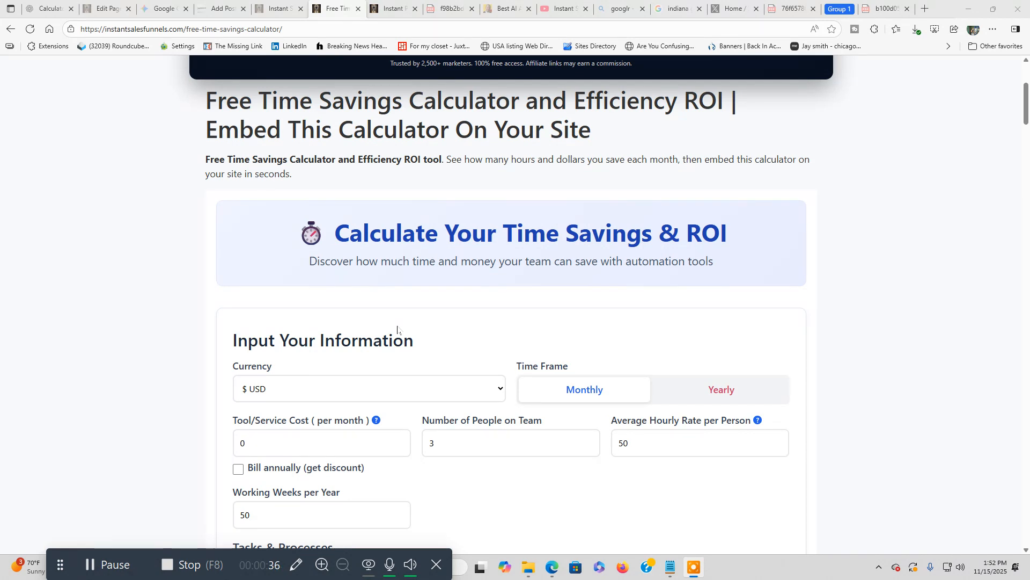
{"action": "scroll", "coordinate": [397, 329], "scroll_direction": "down", "scroll_amount": 3}
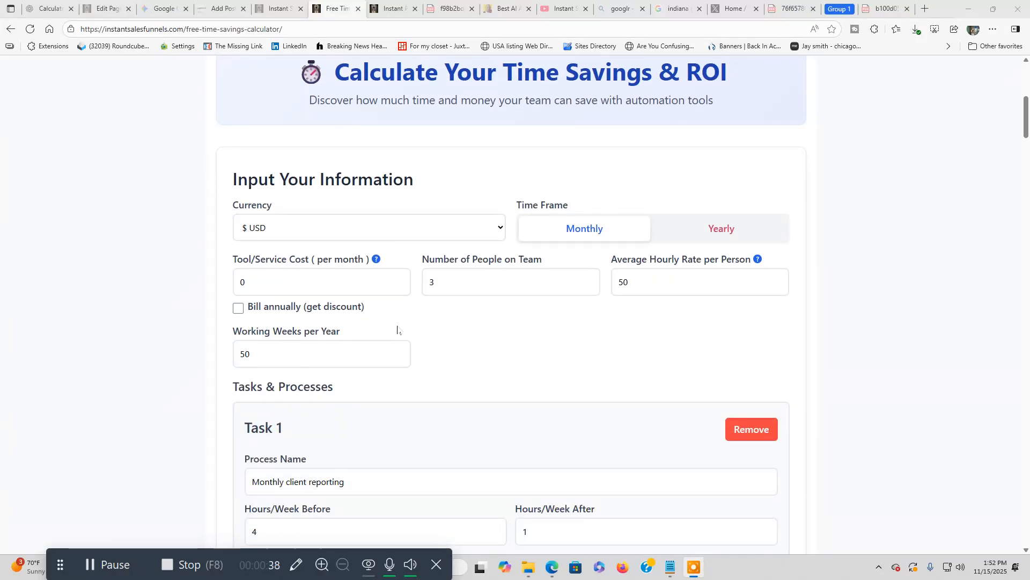
{"action": "left_click", "coordinate": [368, 235]}
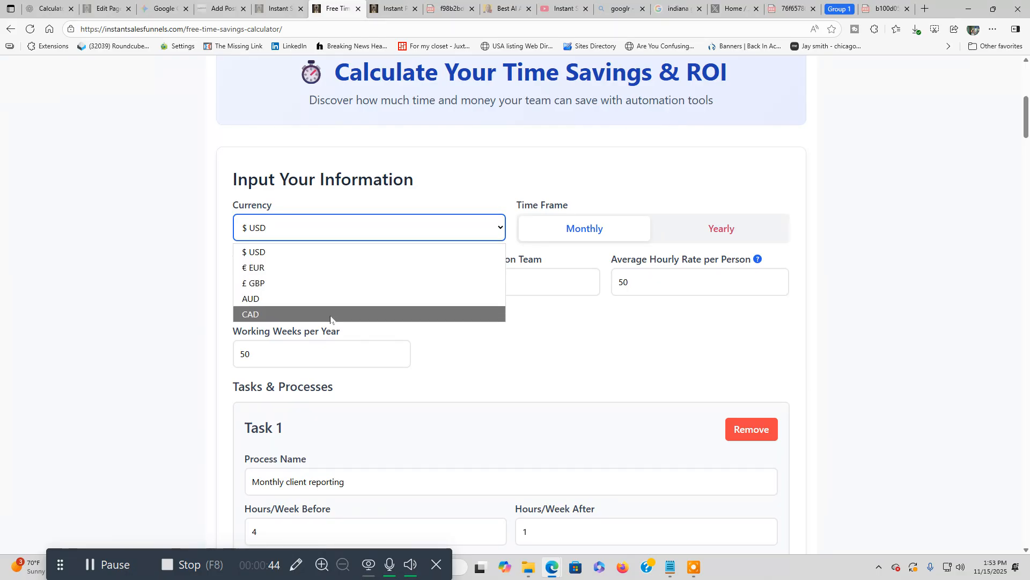
{"action": "left_click", "coordinate": [332, 247]}
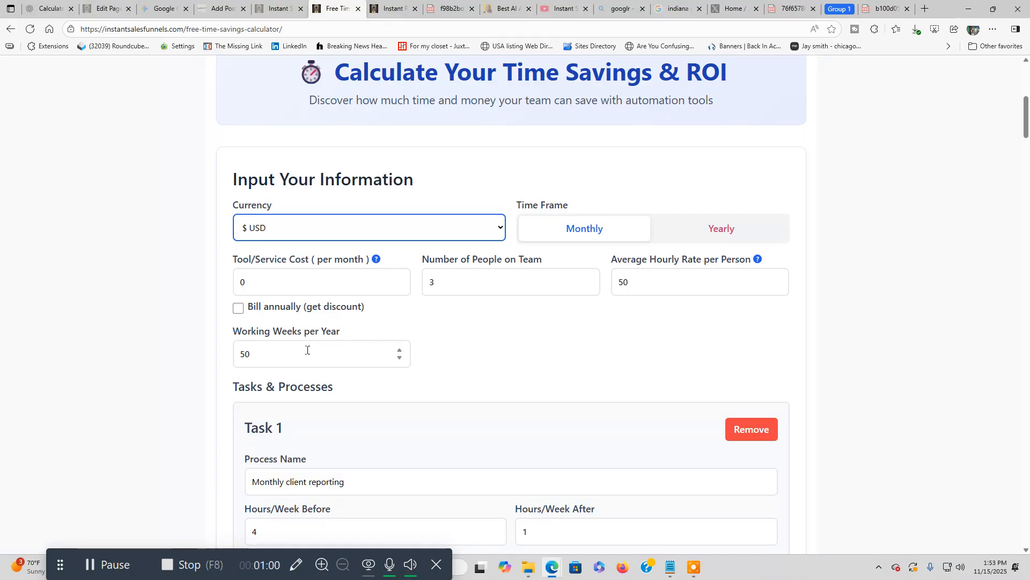
Calculate the time savings for the three prefilled tasks with the default cost, team and rate values
{"action": "scroll", "coordinate": [551, 366], "scroll_direction": "down", "scroll_amount": 3}
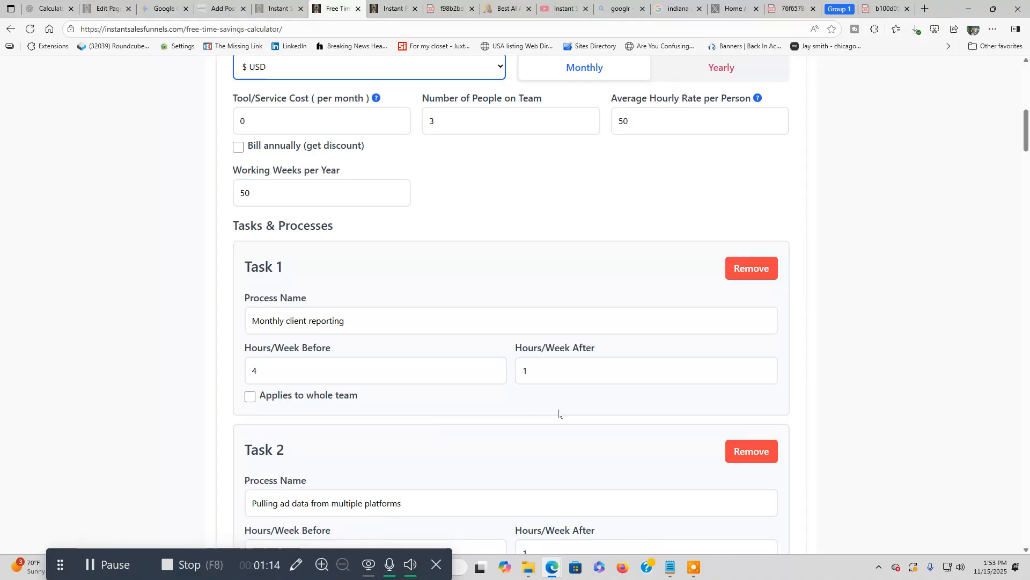
{"action": "scroll", "coordinate": [548, 397], "scroll_direction": "down", "scroll_amount": 4}
{"action": "scroll", "coordinate": [548, 396], "scroll_direction": "down", "scroll_amount": 4}
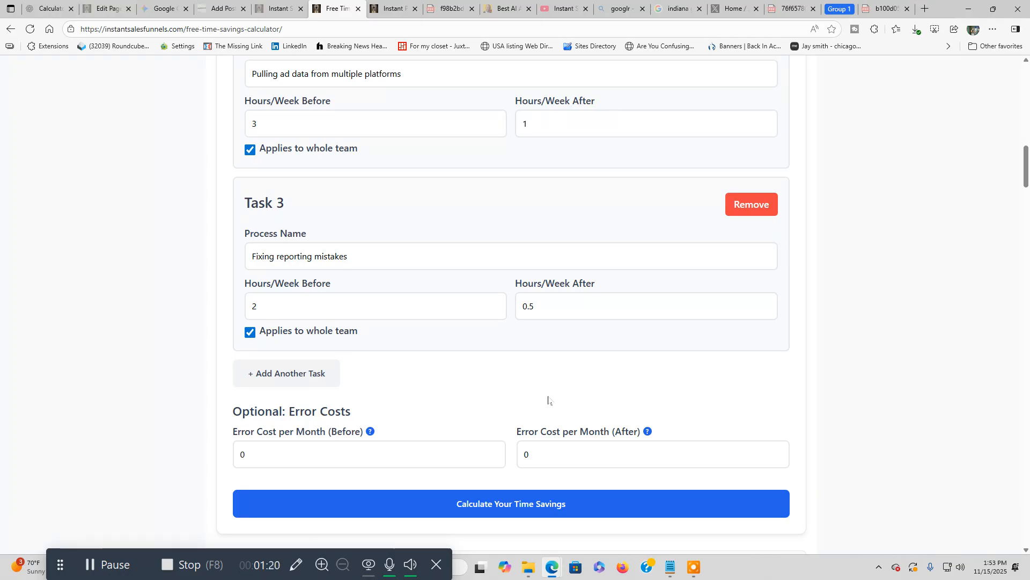
{"action": "scroll", "coordinate": [548, 400], "scroll_direction": "down", "scroll_amount": 3}
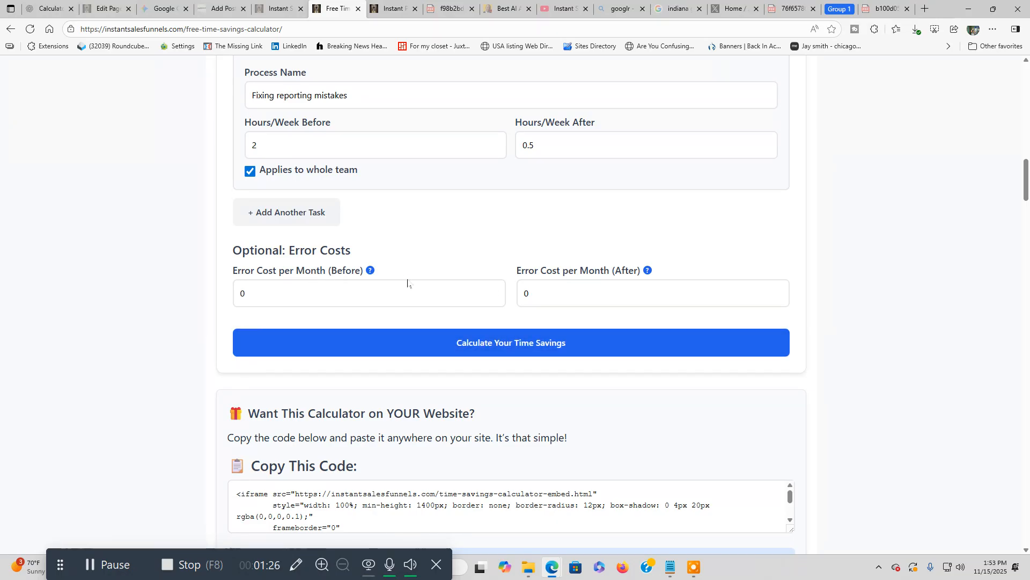
{"action": "left_click", "coordinate": [540, 345]}
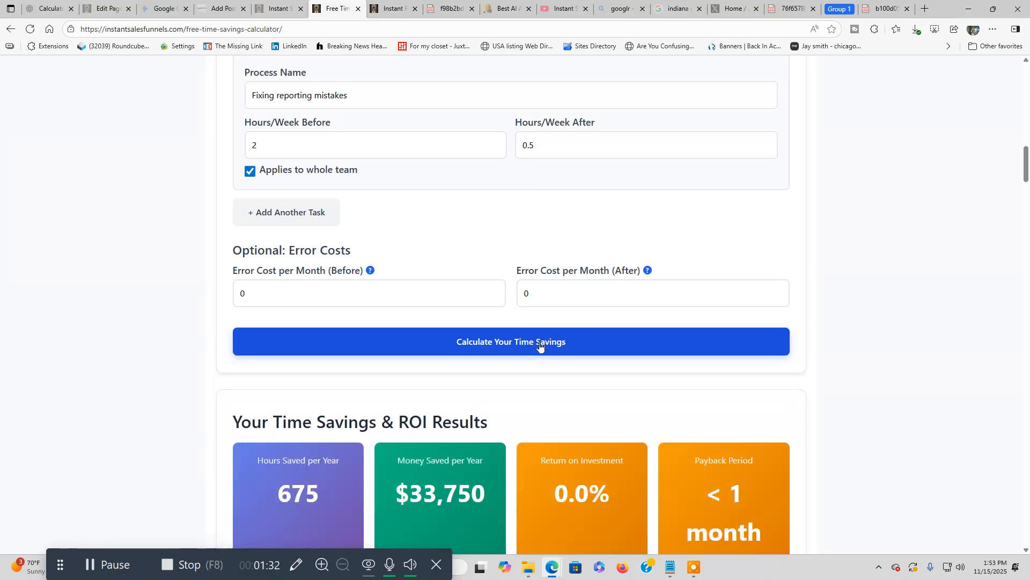
Examine the ROI results, before-and-after comparison, annual savings projection, task breakdown and embed instructions on the calculator page
{"action": "scroll", "coordinate": [539, 345], "scroll_direction": "down", "scroll_amount": 4}
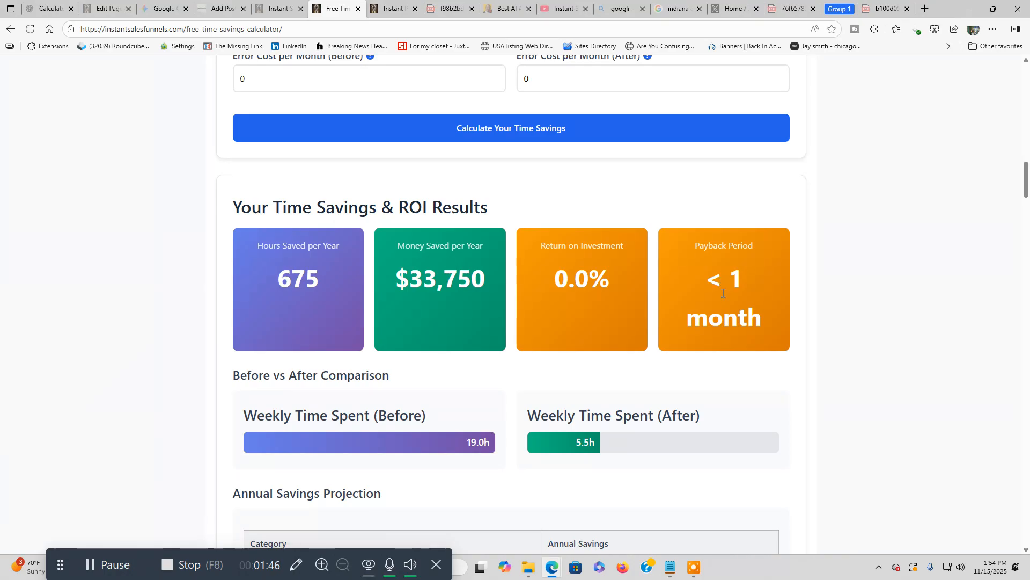
{"action": "scroll", "coordinate": [726, 315], "scroll_direction": "down", "scroll_amount": 3}
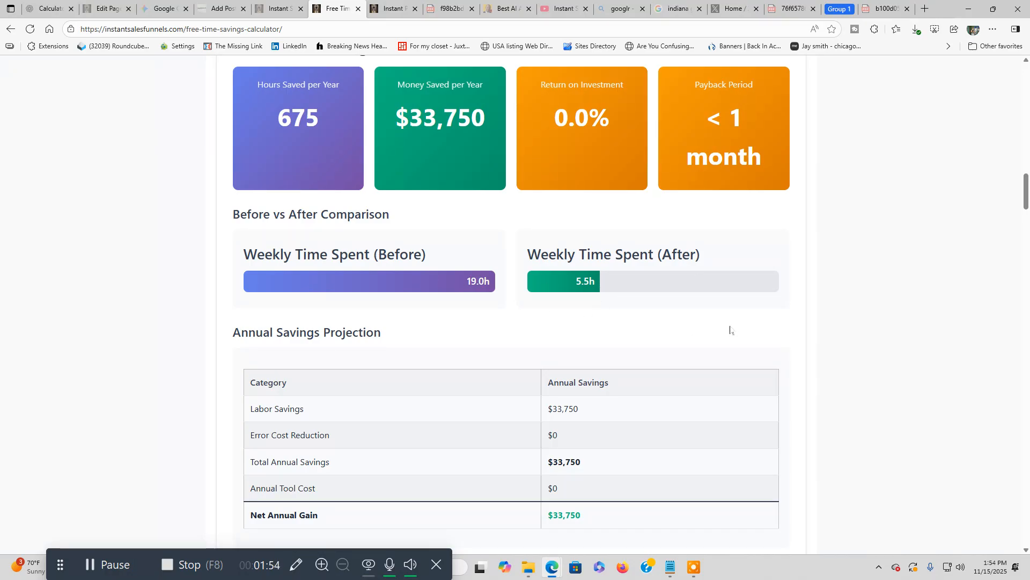
{"action": "scroll", "coordinate": [729, 330], "scroll_direction": "down", "scroll_amount": 3}
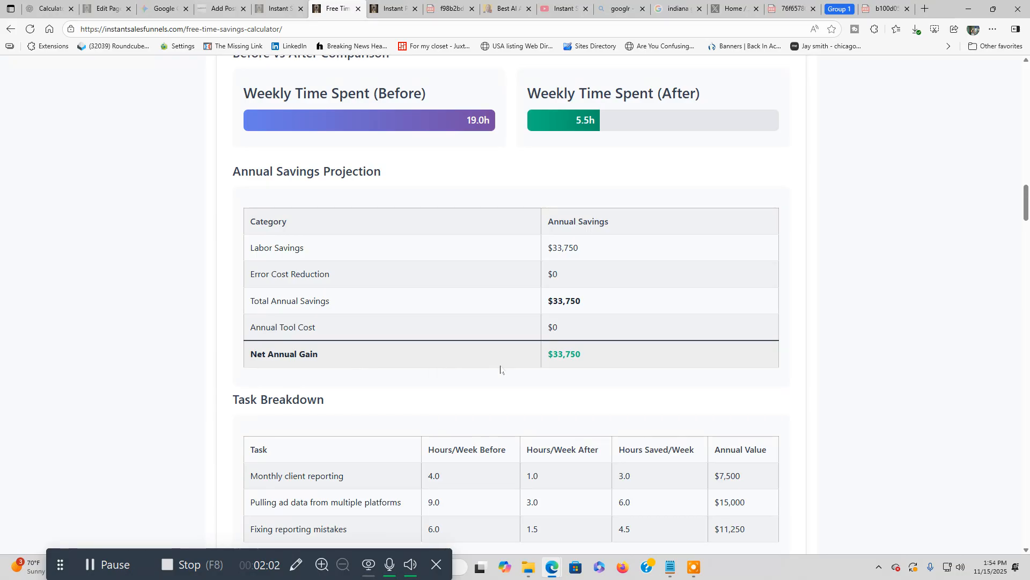
{"action": "scroll", "coordinate": [751, 369], "scroll_direction": "down", "scroll_amount": 4}
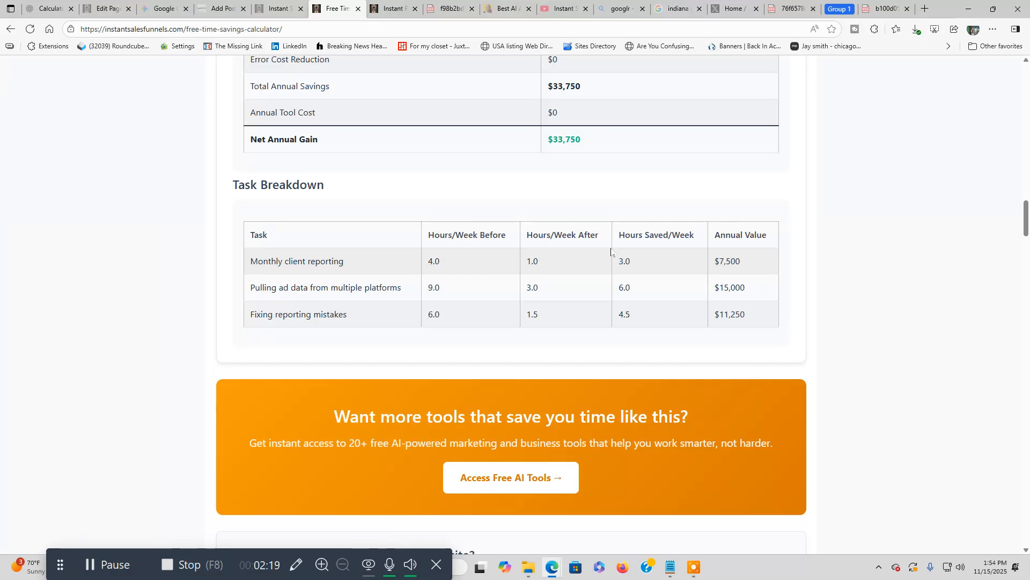
{"action": "scroll", "coordinate": [608, 252], "scroll_direction": "down", "scroll_amount": 6}
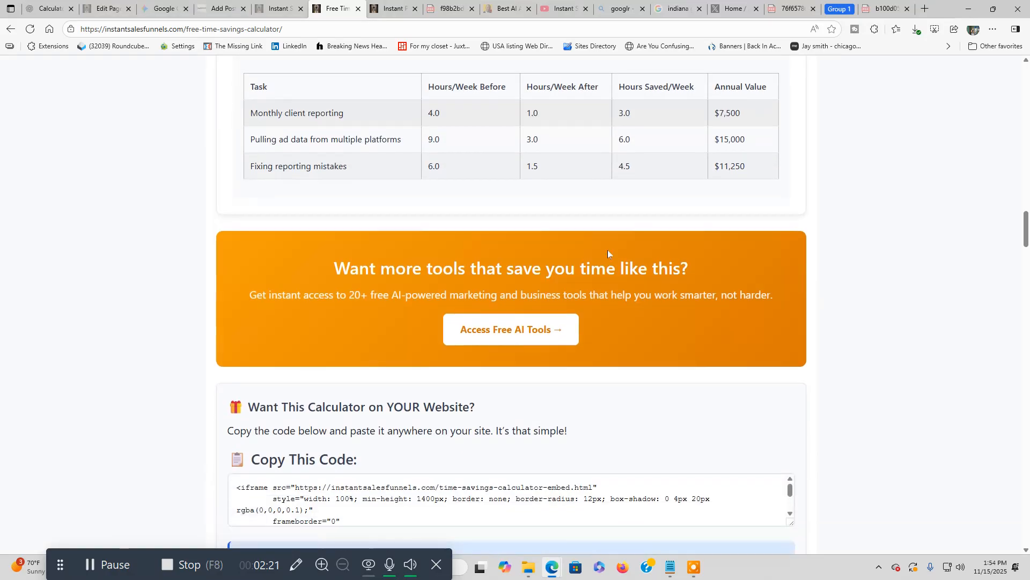
{"action": "scroll", "coordinate": [608, 252], "scroll_direction": "down", "scroll_amount": 3}
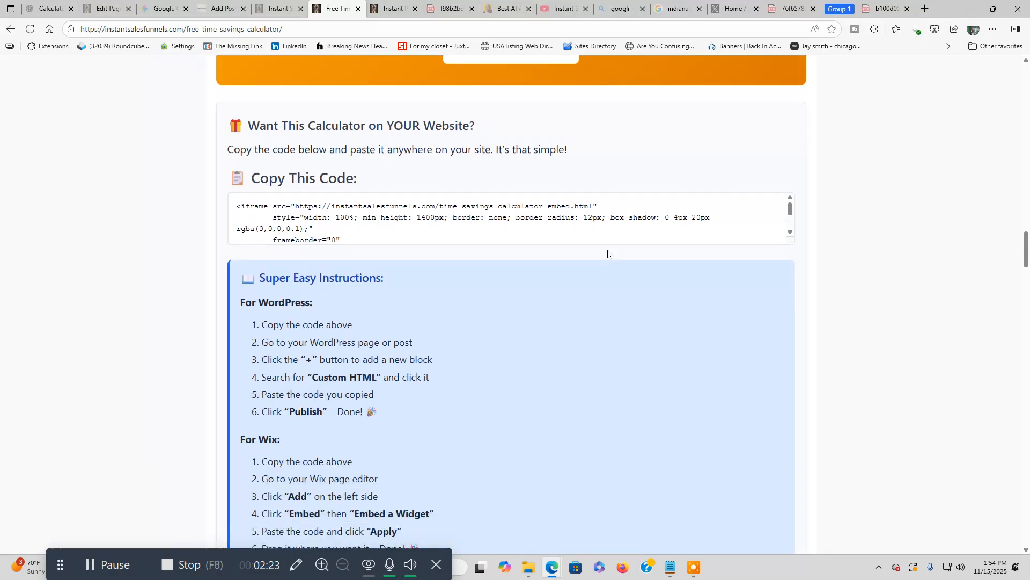
{"action": "scroll", "coordinate": [608, 253], "scroll_direction": "up", "scroll_amount": 20}
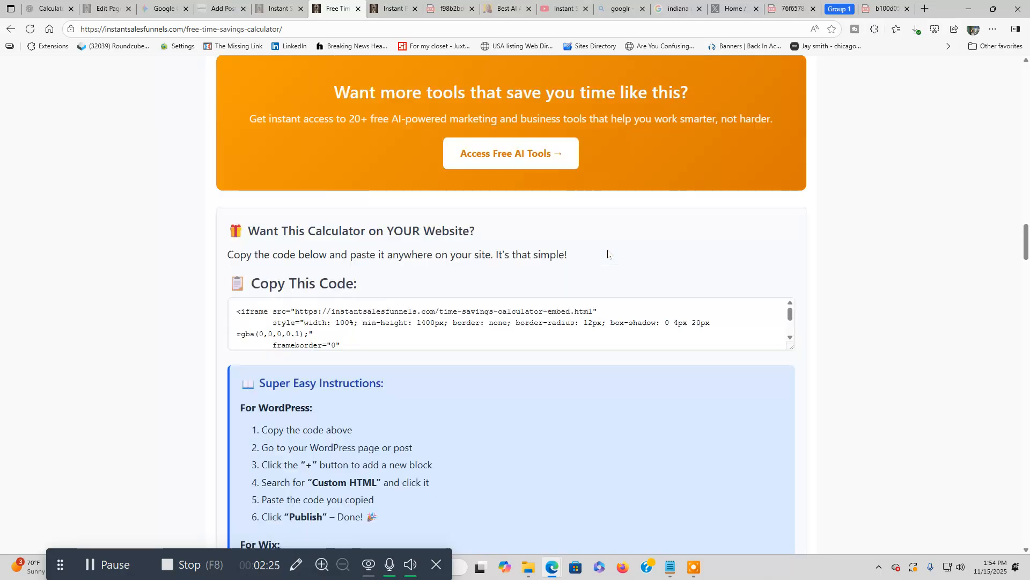
{"action": "scroll", "coordinate": [608, 253], "scroll_direction": "up", "scroll_amount": 18}
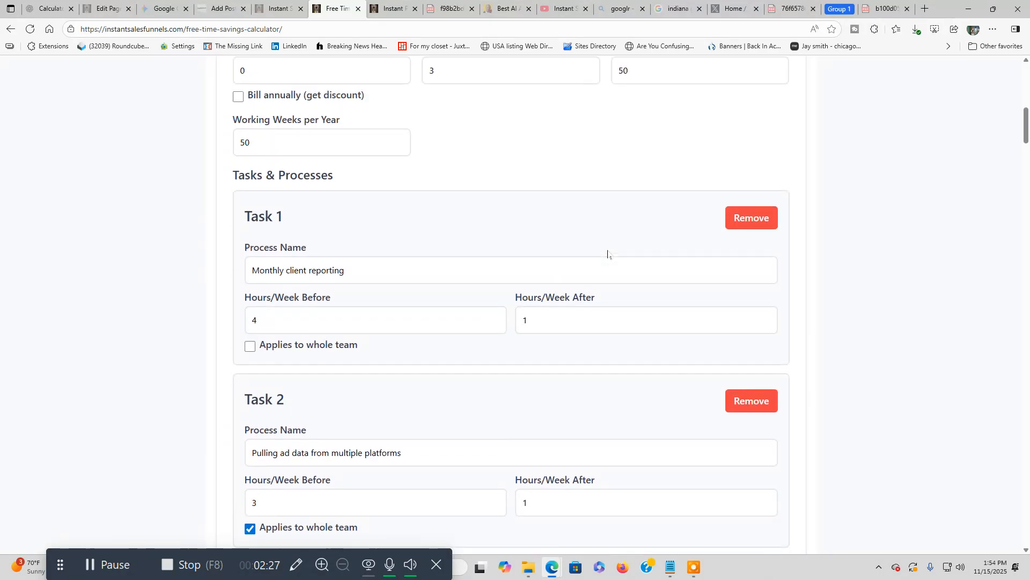
{"action": "scroll", "coordinate": [608, 252], "scroll_direction": "down", "scroll_amount": 6}
{"action": "scroll", "coordinate": [607, 254], "scroll_direction": "down", "scroll_amount": 15}
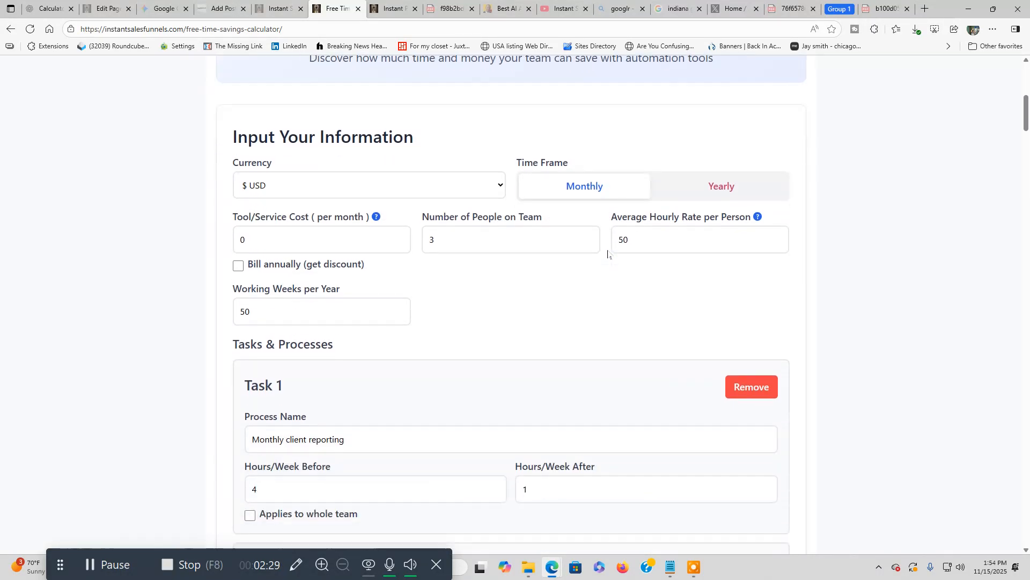
{"action": "scroll", "coordinate": [608, 253], "scroll_direction": "down", "scroll_amount": 7}
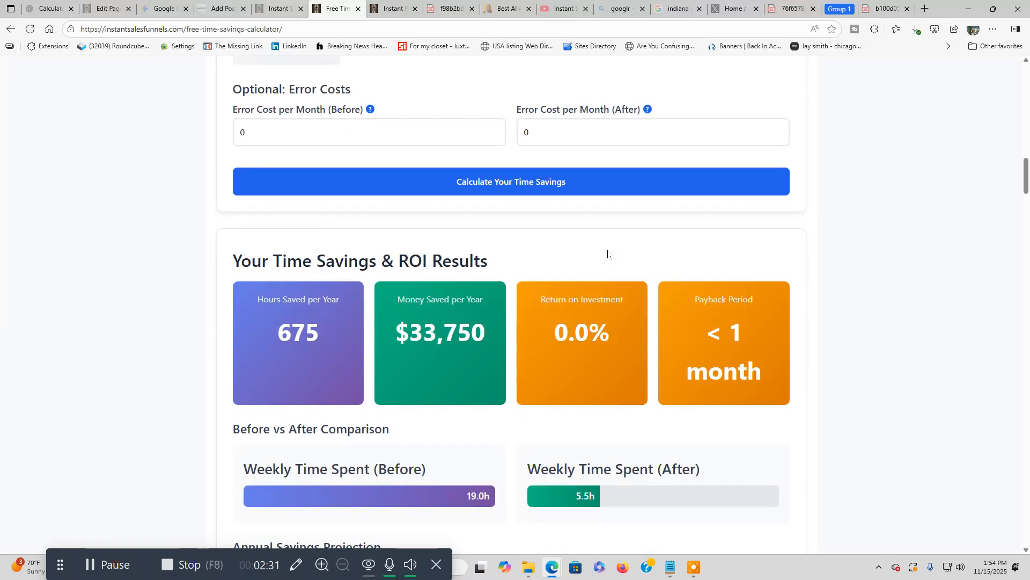
{"action": "scroll", "coordinate": [608, 250], "scroll_direction": "down", "scroll_amount": 17}
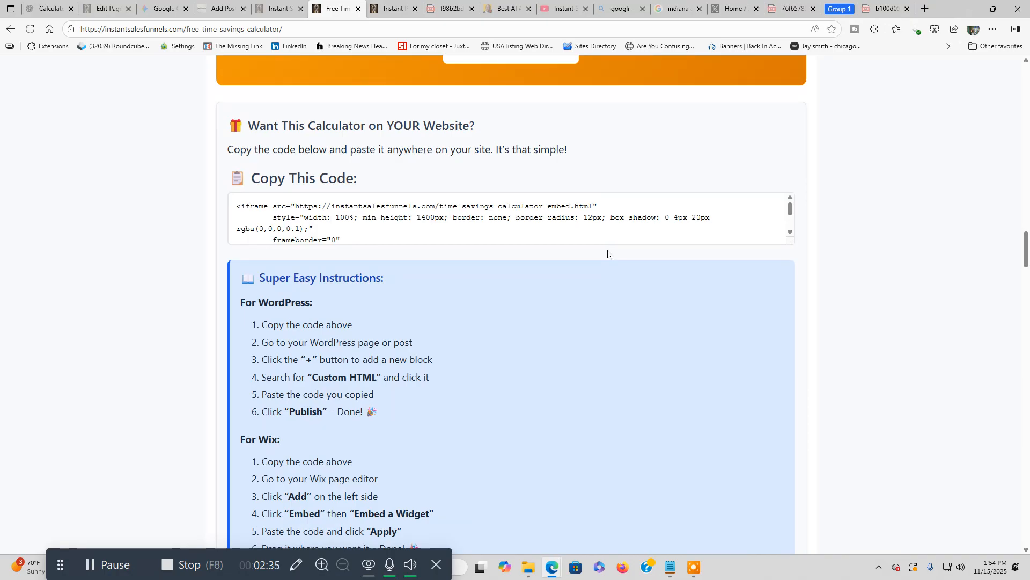
Copy the calculator's complete iframe embed code from the Copy This Code box
{"action": "scroll", "coordinate": [608, 253], "scroll_direction": "up", "scroll_amount": 2}
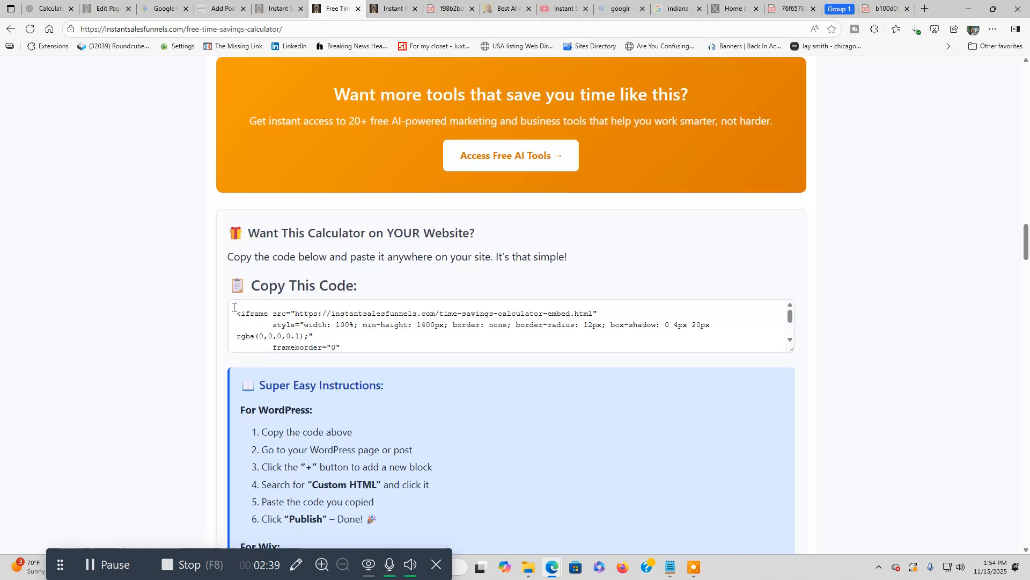
{"action": "left_click_drag", "start_coordinate": [229, 314], "coordinate": [346, 349]}
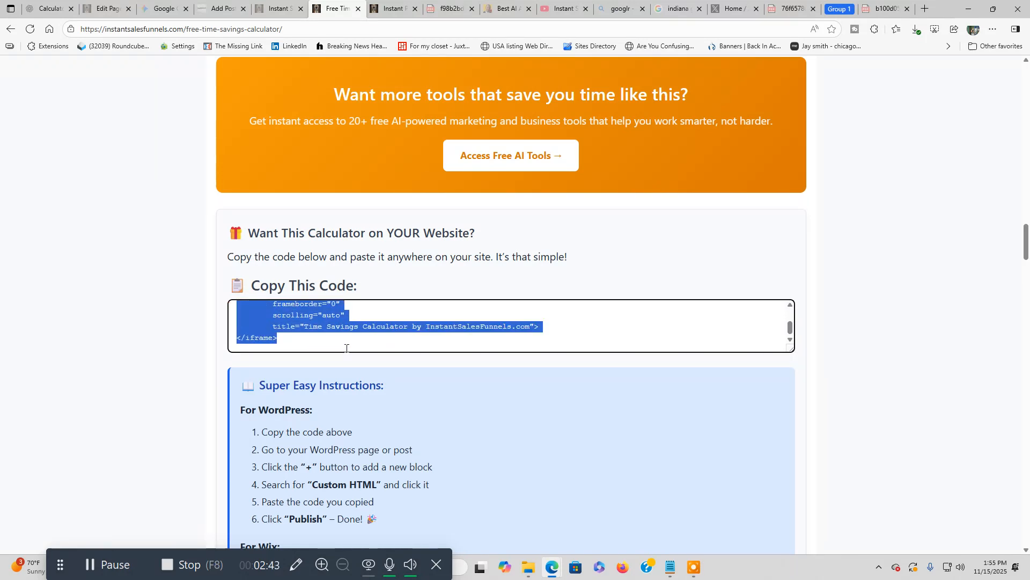
{"action": "right_click", "coordinate": [257, 339]}
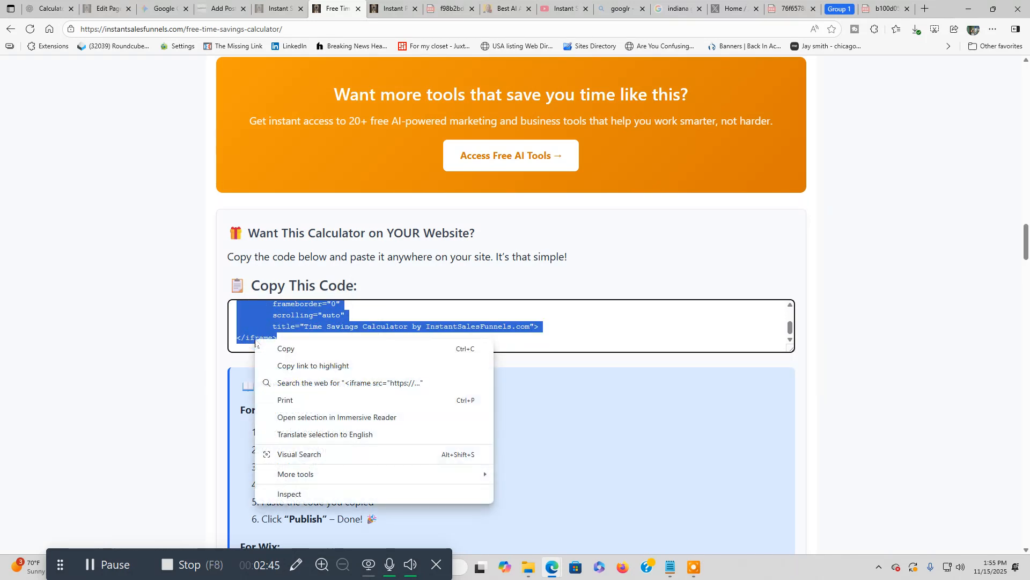
{"action": "left_click", "coordinate": [287, 347]}
{"action": "scroll", "coordinate": [358, 318], "scroll_direction": "up", "scroll_amount": 1}
{"action": "scroll", "coordinate": [358, 318], "scroll_direction": "up", "scroll_amount": 2}
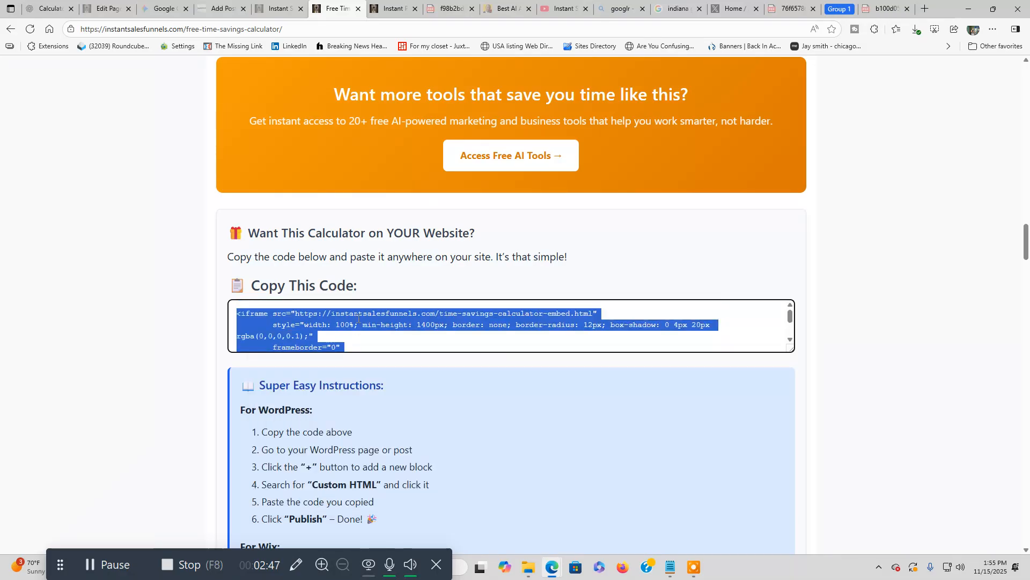
{"action": "scroll", "coordinate": [359, 318], "scroll_direction": "down", "scroll_amount": 2}
{"action": "scroll", "coordinate": [358, 318], "scroll_direction": "up", "scroll_amount": 2}
{"action": "scroll", "coordinate": [359, 318], "scroll_direction": "up", "scroll_amount": 1}
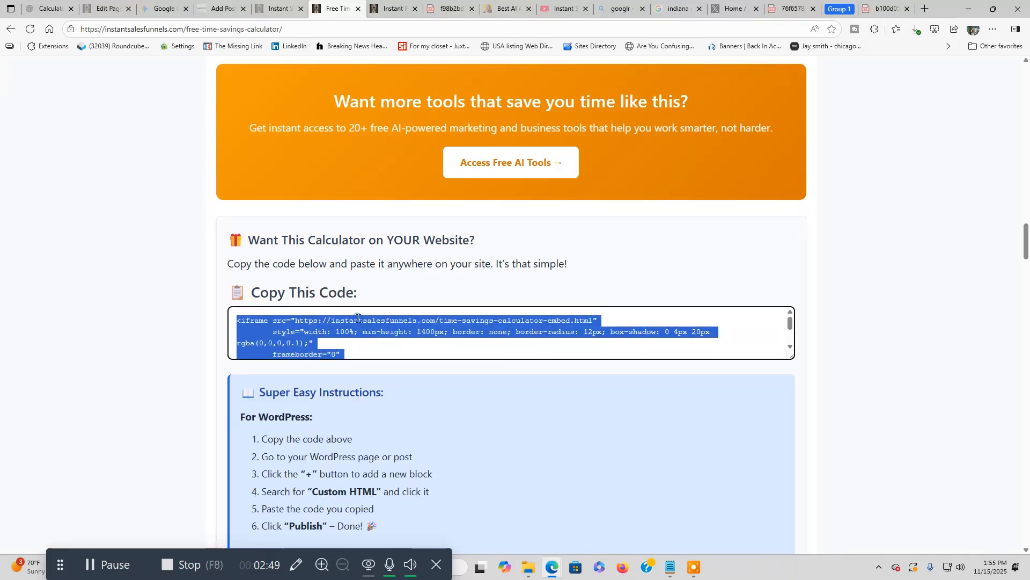
{"action": "right_click", "coordinate": [358, 318]}
{"action": "right_click", "coordinate": [332, 370]}
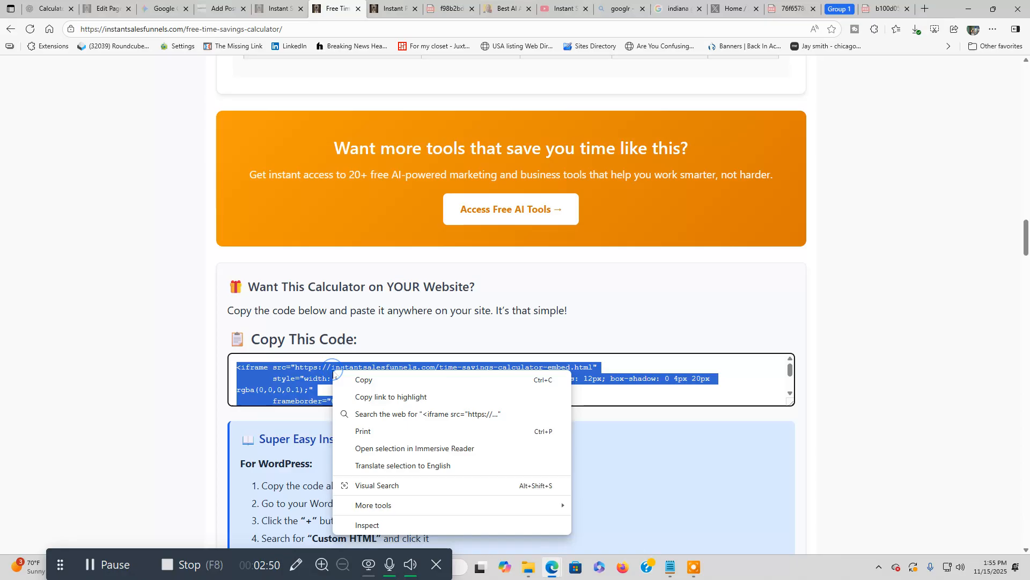
{"action": "left_click", "coordinate": [355, 379]}
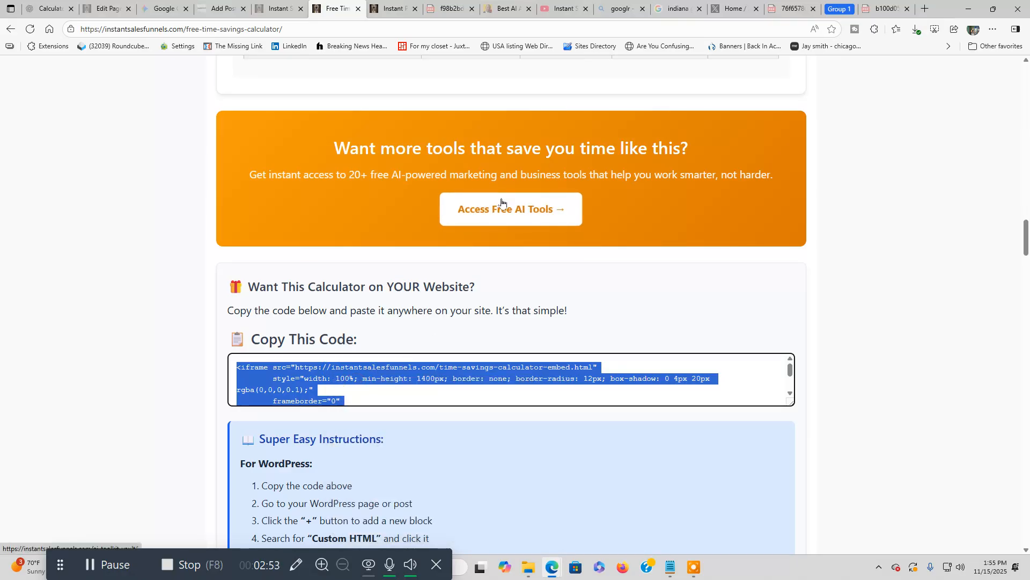
Switch to the WordPress draft post, copy the iframe code in its Custom HTML block and clear the block
{"action": "left_click", "coordinate": [227, 15]}
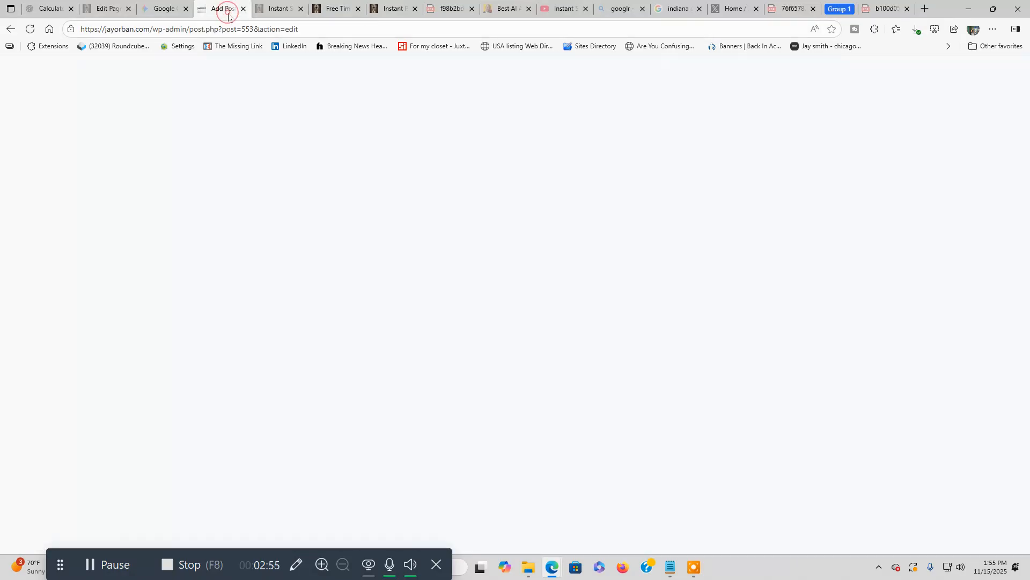
{"action": "left_click", "coordinate": [715, 278]}
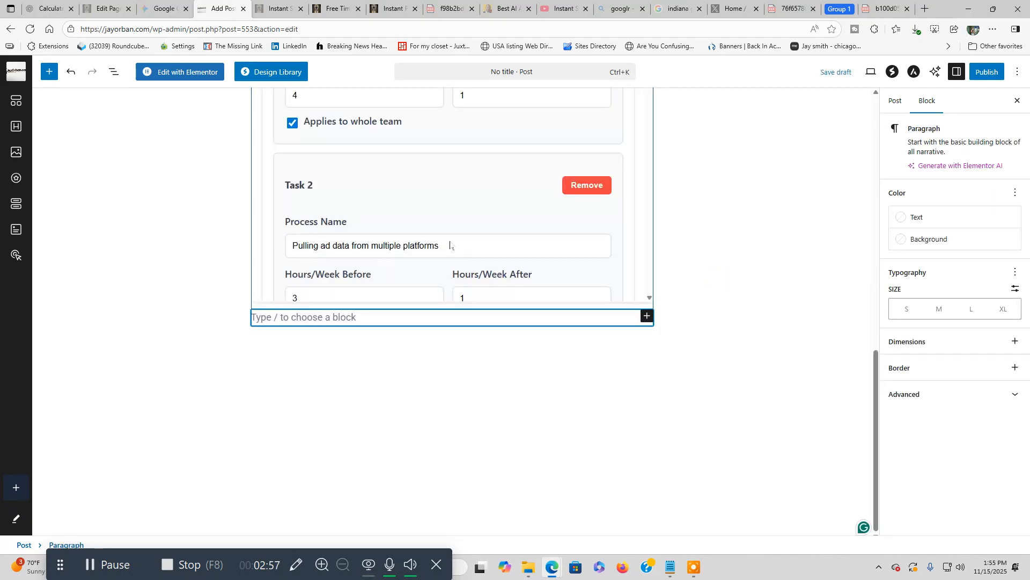
{"action": "scroll", "coordinate": [686, 288], "scroll_direction": "up", "scroll_amount": 10}
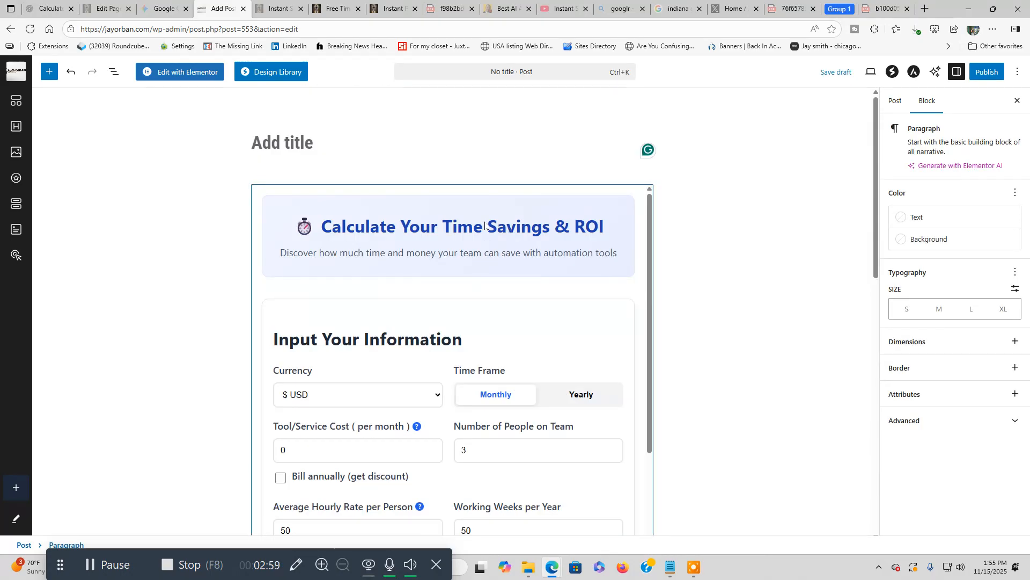
{"action": "left_click", "coordinate": [465, 224]}
{"action": "left_click", "coordinate": [358, 167]}
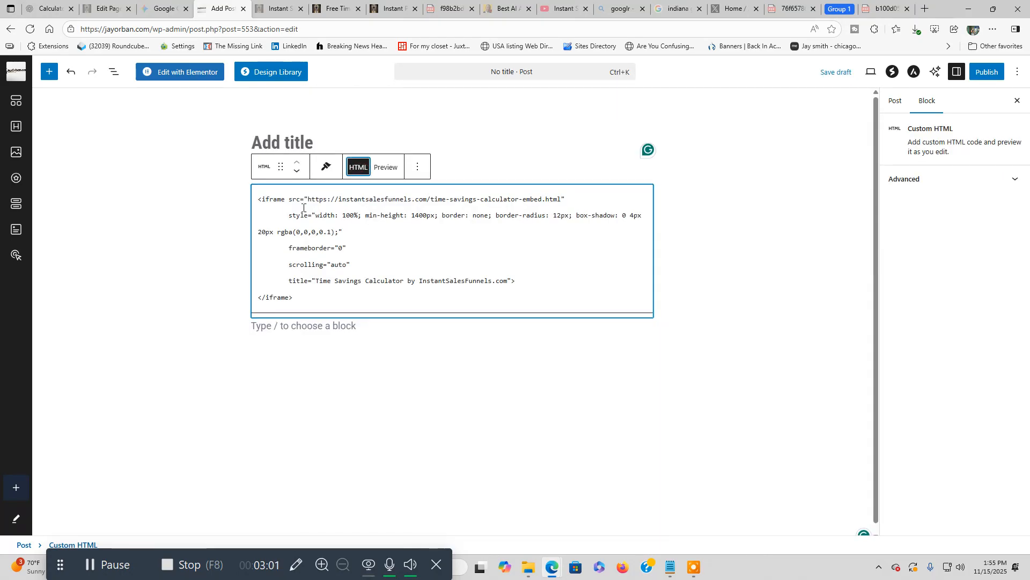
{"action": "left_click_drag", "start_coordinate": [258, 198], "coordinate": [436, 322]}
{"action": "key", "text": "ctrl+c"}
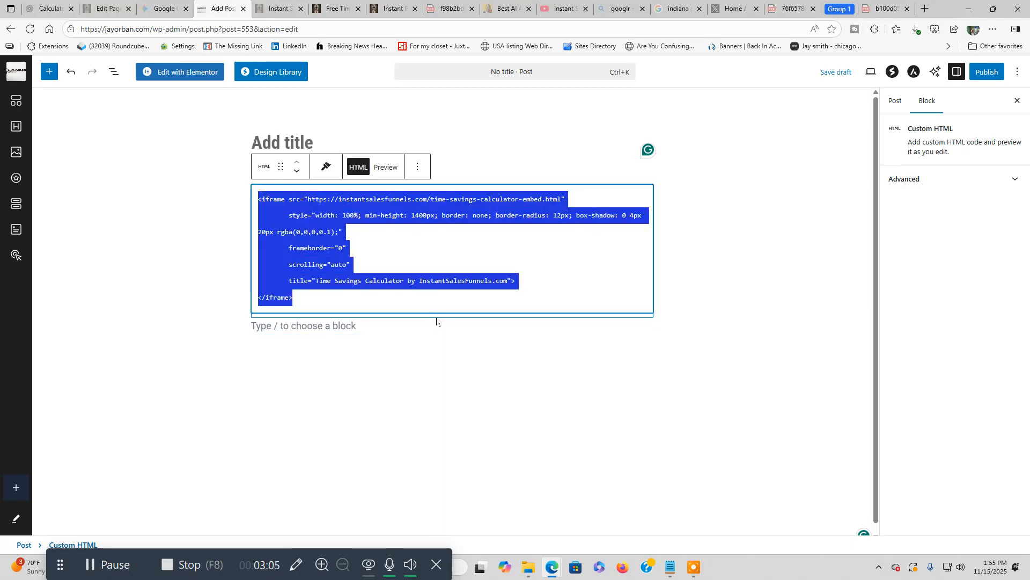
{"action": "key", "text": "BackSpace"}
Title the draft post "Time Savings Calculator"
{"action": "left_click", "coordinate": [330, 142]}
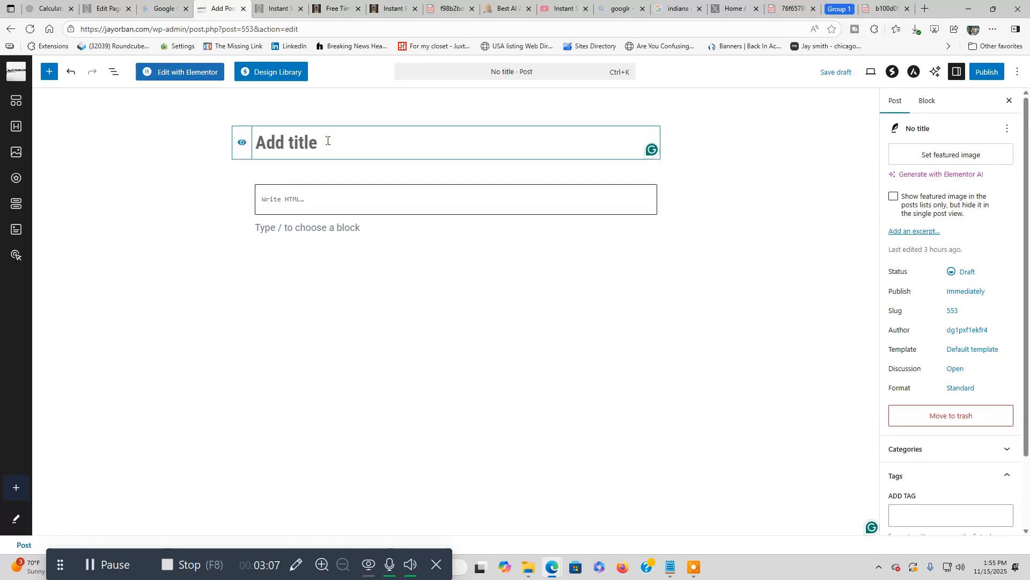
{"action": "type", "text": "T"}
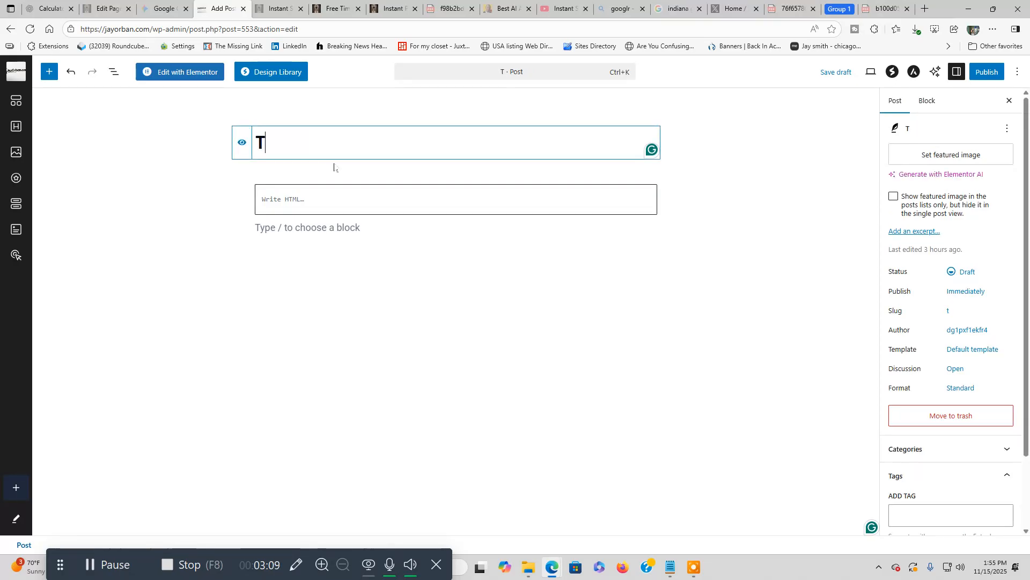
{"action": "type", "text": "u"}
{"action": "key", "text": "BackSpace"}
{"action": "type", "text": "ime S"}
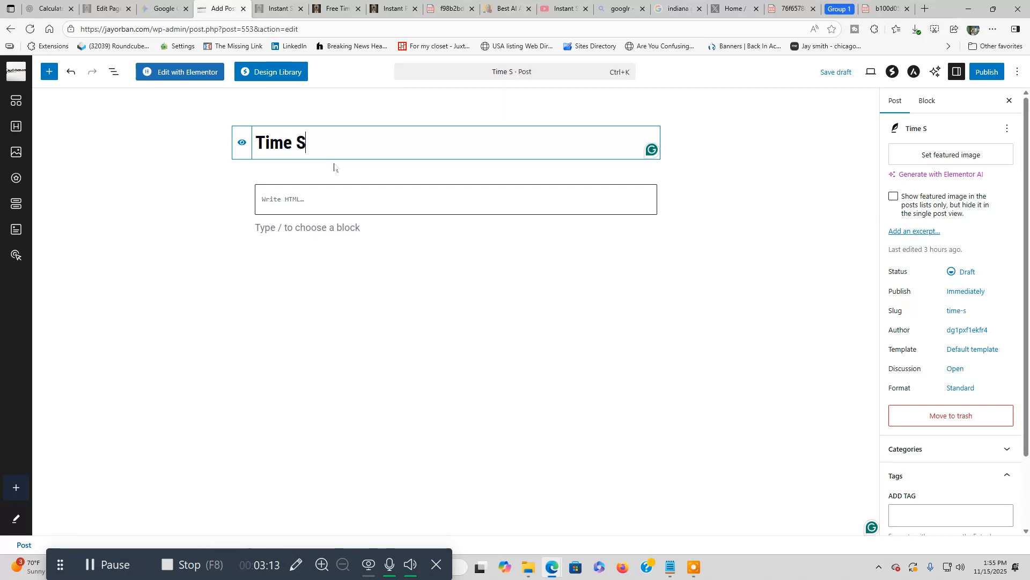
{"action": "type", "text": "avings C"}
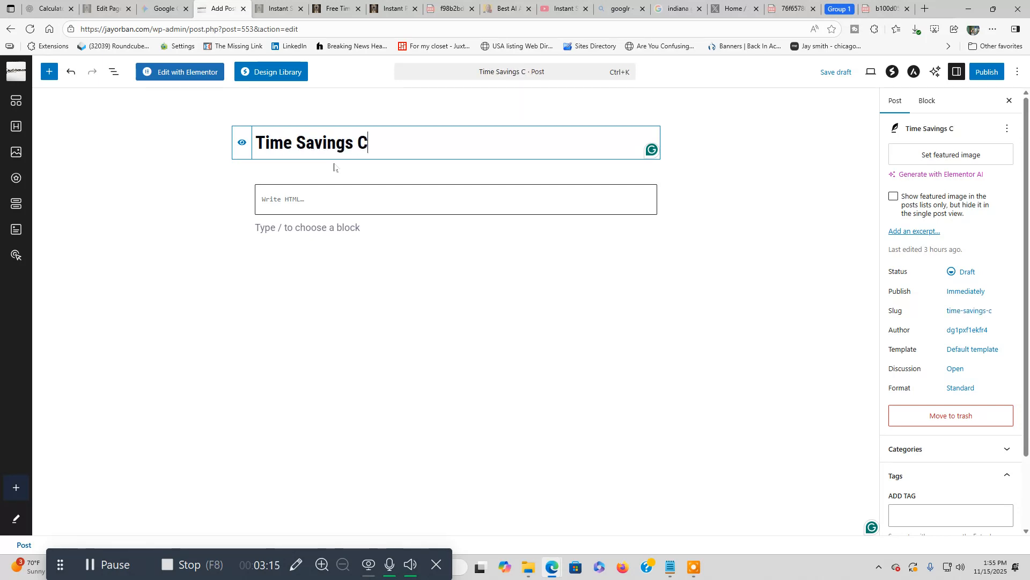
{"action": "type", "text": "alcualto"}
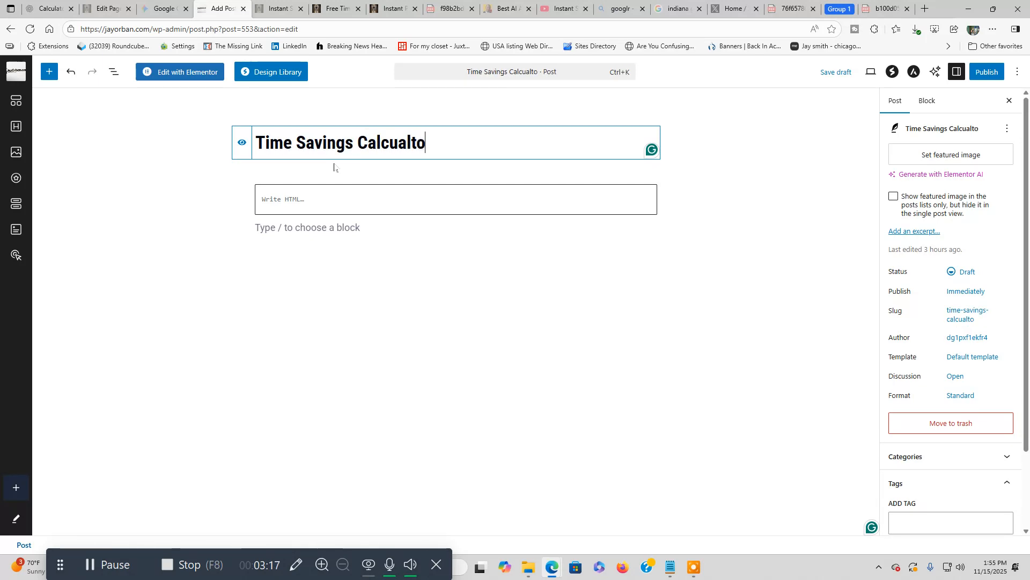
{"action": "type", "text": "r"}
{"action": "left_click_drag", "start_coordinate": [398, 143], "coordinate": [449, 146]}
{"action": "key", "text": "BackSpace"}
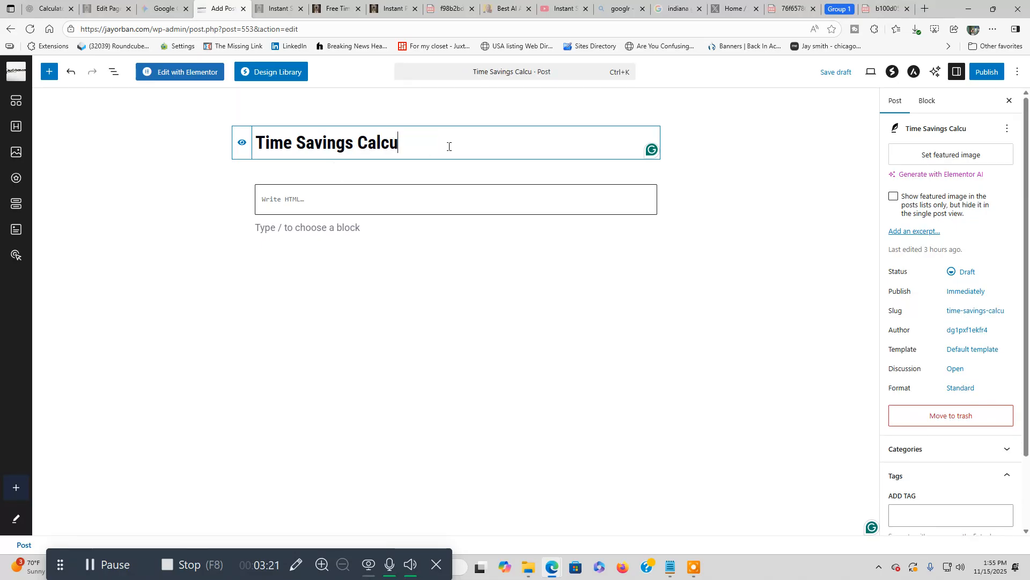
{"action": "type", "text": "lator"}
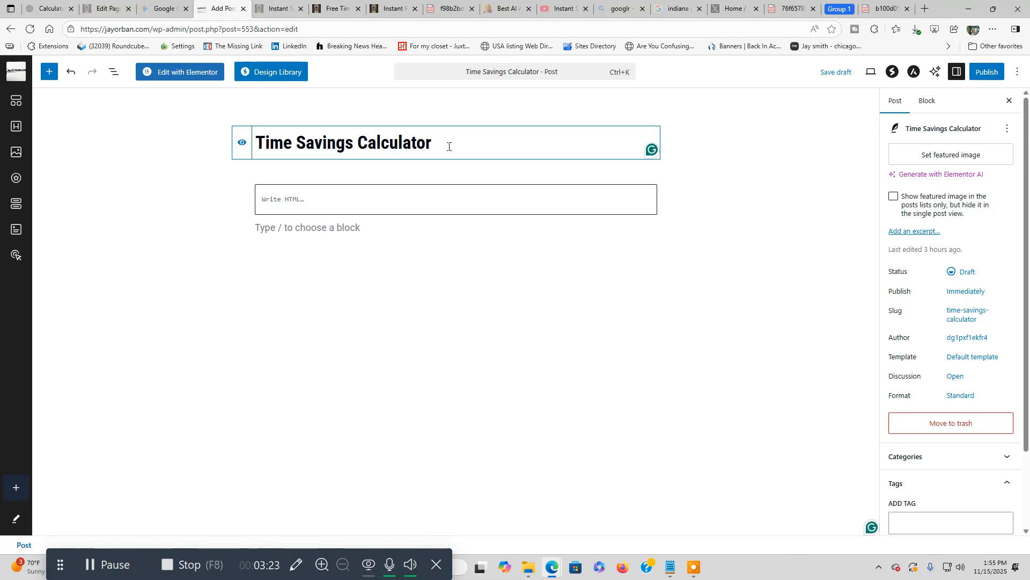
Add a new Custom HTML block below the empty one and paste the calculator's iframe embed code into it
{"action": "left_click", "coordinate": [362, 199]}
{"action": "left_click", "coordinate": [433, 304]}
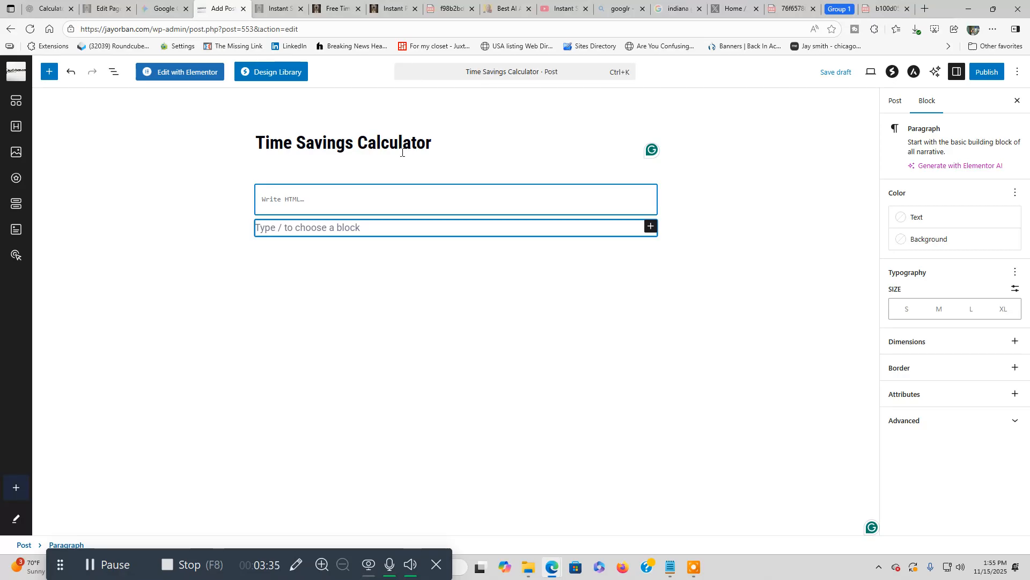
{"action": "left_click", "coordinate": [652, 235]}
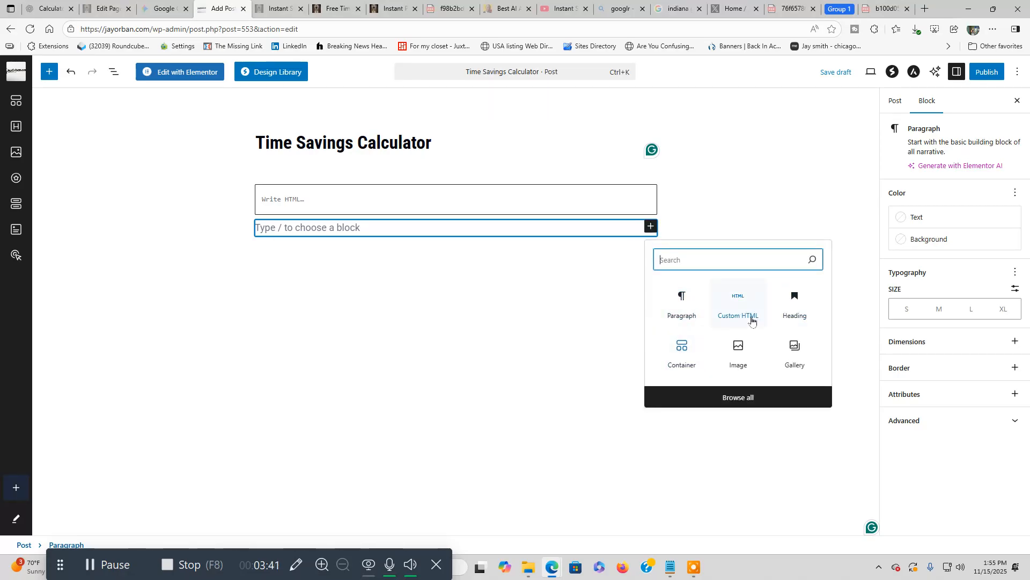
{"action": "left_click", "coordinate": [752, 320]}
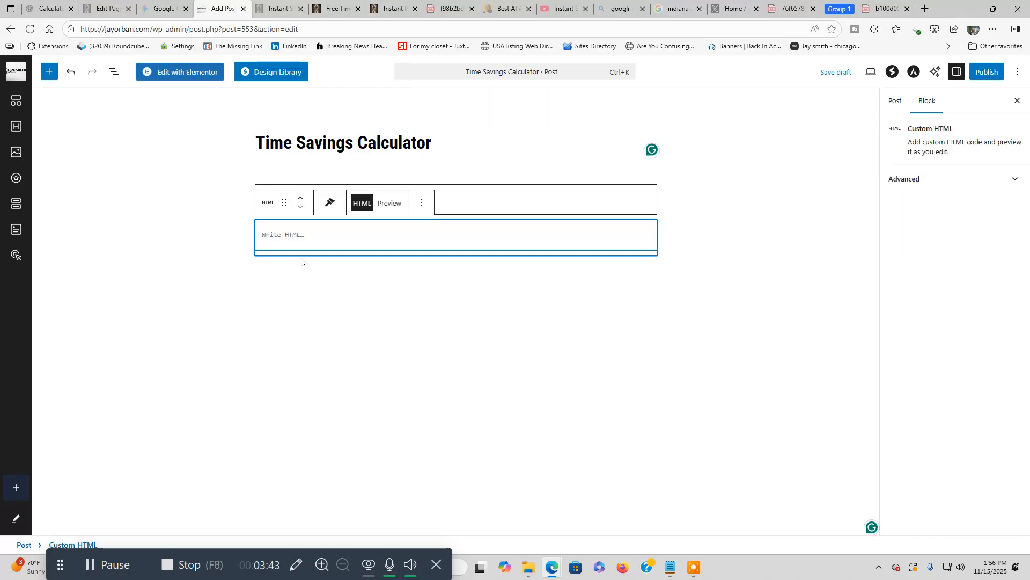
{"action": "left_click", "coordinate": [280, 240]}
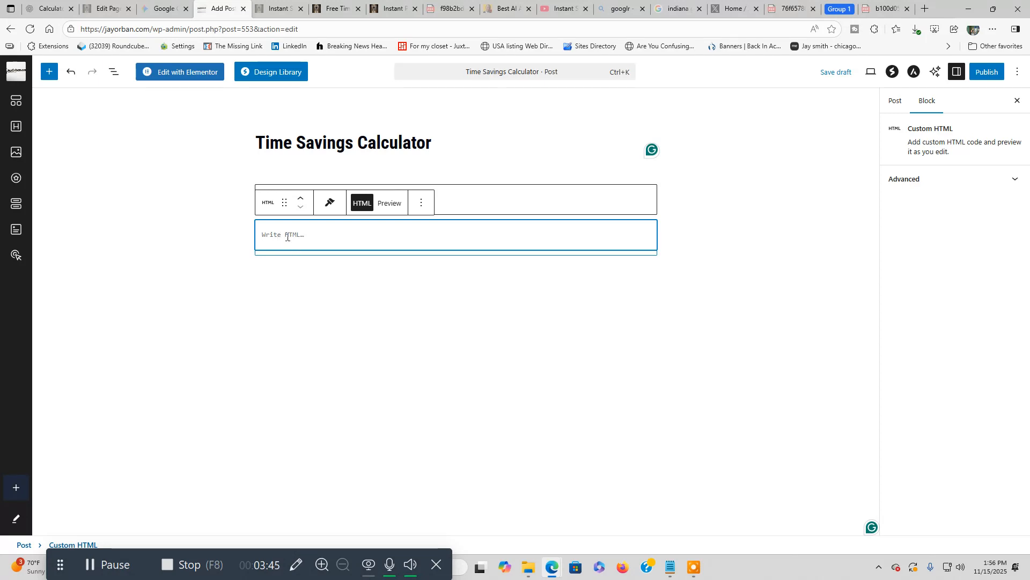
{"action": "right_click", "coordinate": [287, 240]}
{"action": "left_click", "coordinate": [319, 317]}
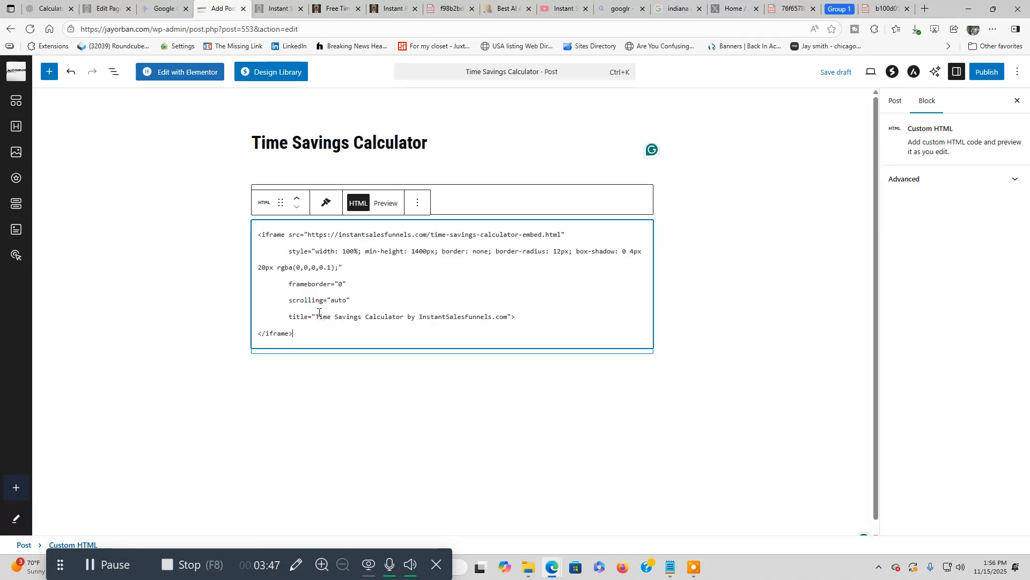
Preview the Custom HTML block and look through the embedded calculator from its input fields to the embed instructions
{"action": "left_click", "coordinate": [387, 206]}
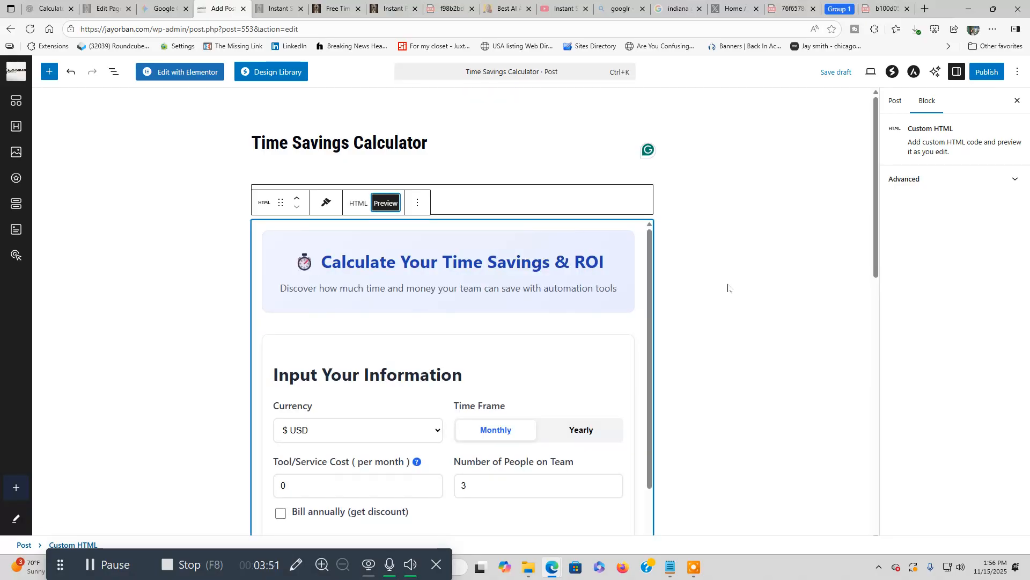
{"action": "scroll", "coordinate": [728, 288], "scroll_direction": "down", "scroll_amount": 8}
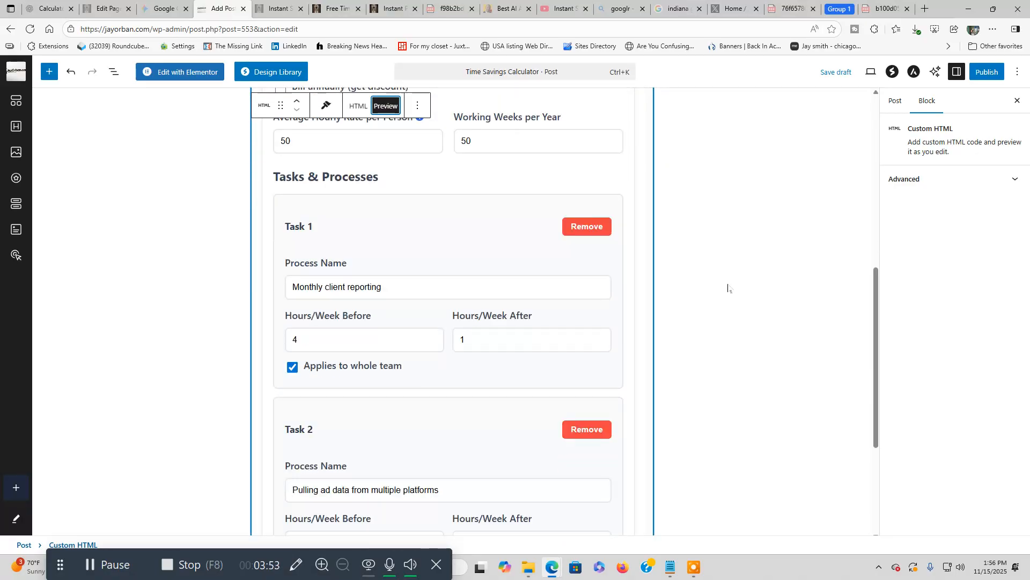
{"action": "scroll", "coordinate": [728, 289], "scroll_direction": "down", "scroll_amount": 10}
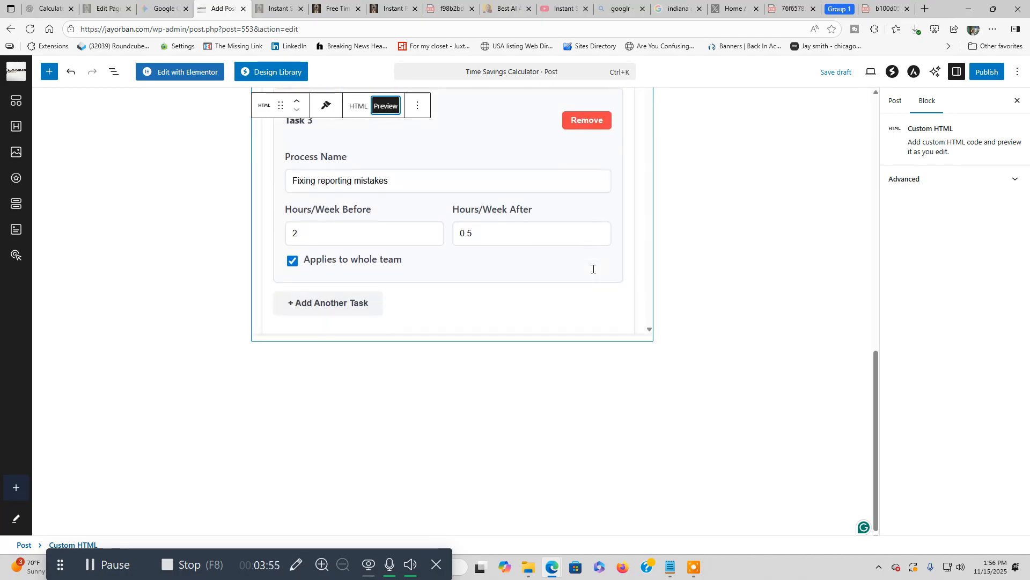
{"action": "scroll", "coordinate": [593, 269], "scroll_direction": "down", "scroll_amount": 10}
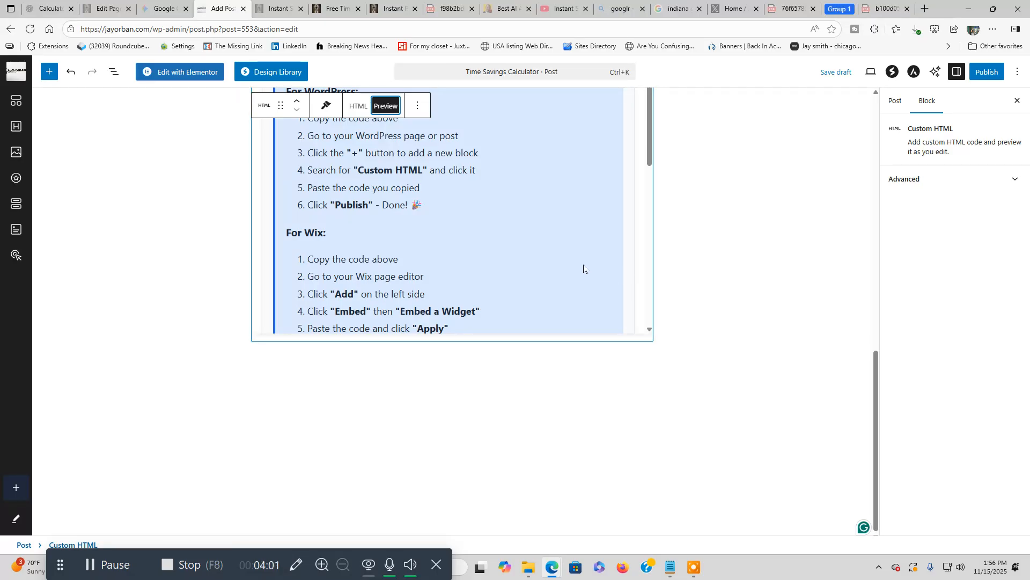
{"action": "scroll", "coordinate": [584, 269], "scroll_direction": "up", "scroll_amount": 10}
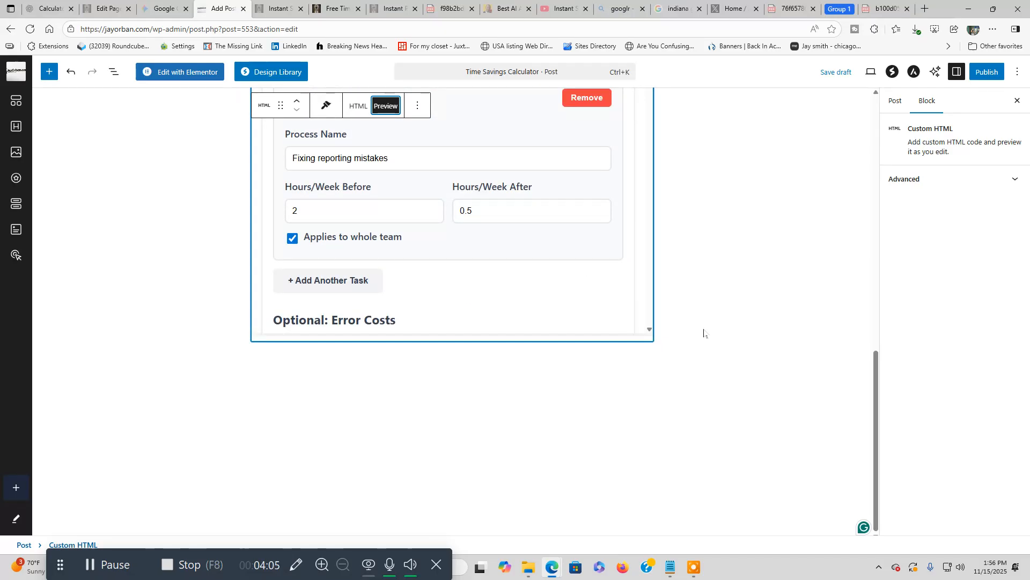
{"action": "scroll", "coordinate": [704, 333], "scroll_direction": "up", "scroll_amount": 10}
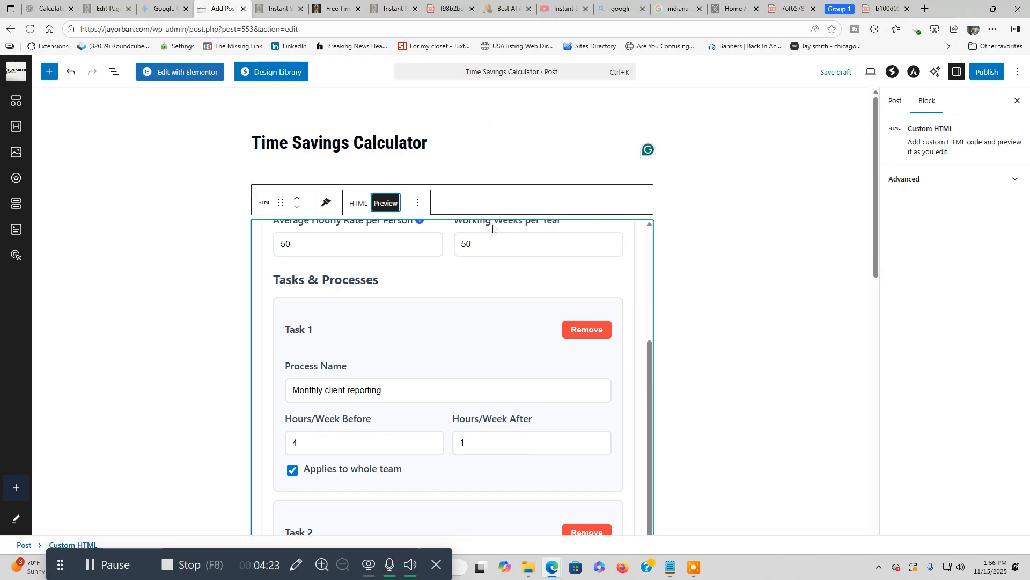
Set the iframe's min-height to 3400px in the block's code and preview the full length of the calculator
{"action": "left_click", "coordinate": [363, 208]}
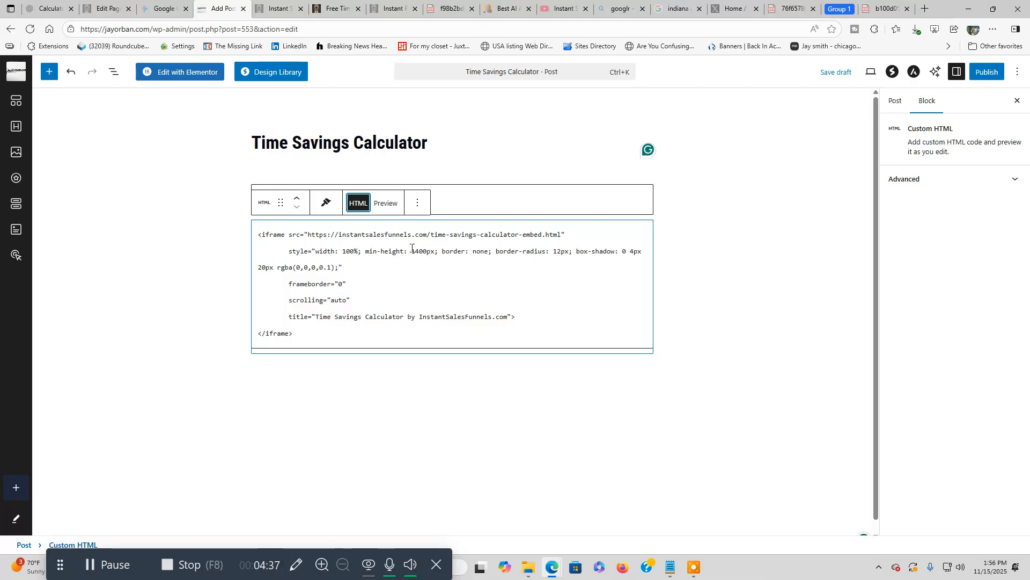
{"action": "left_click_drag", "start_coordinate": [412, 250], "coordinate": [417, 250]}
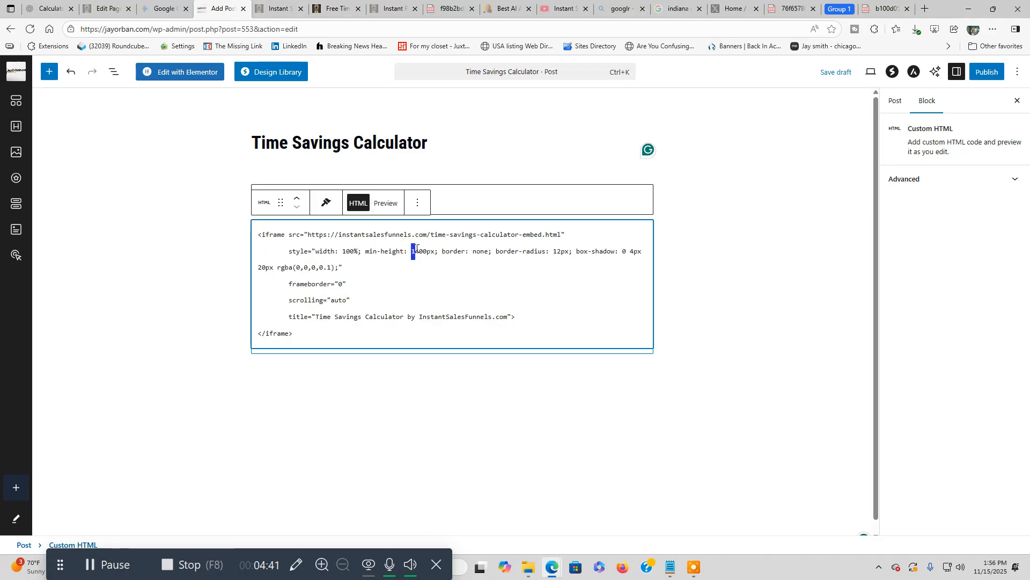
{"action": "key", "text": "BackSpace"}
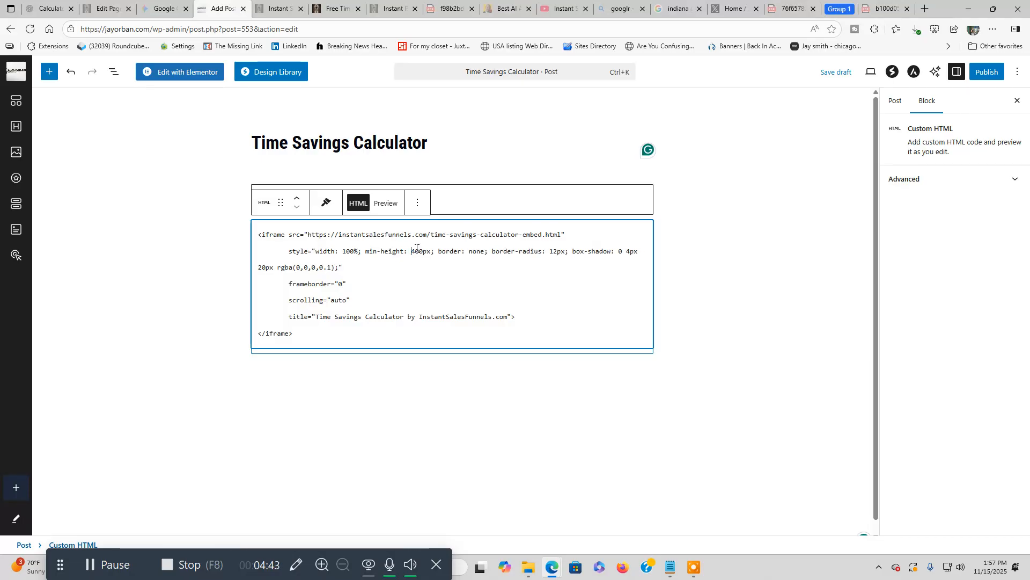
{"action": "type", "text": "3"}
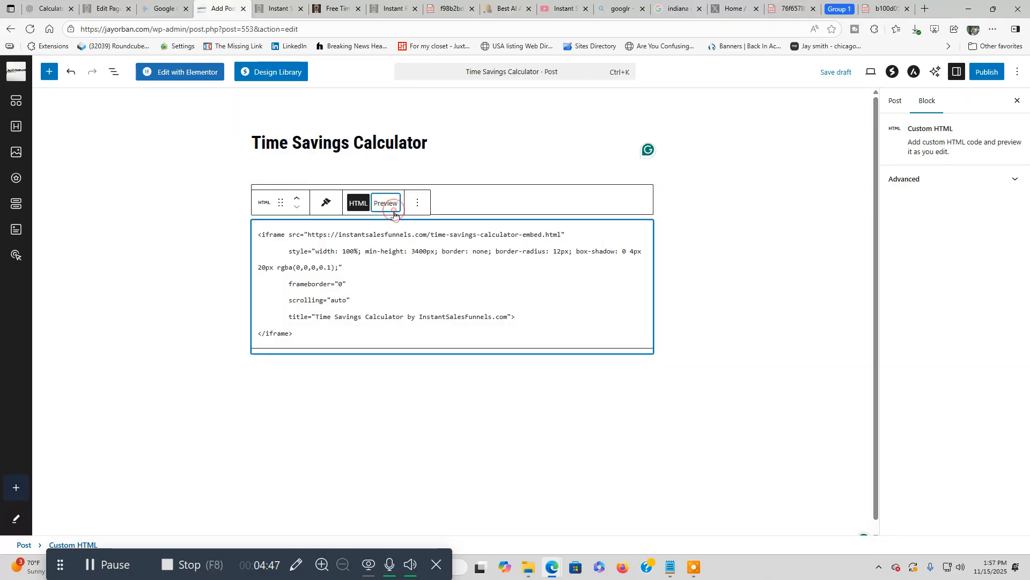
{"action": "left_click", "coordinate": [394, 211]}
{"action": "scroll", "coordinate": [687, 281], "scroll_direction": "down", "scroll_amount": 10}
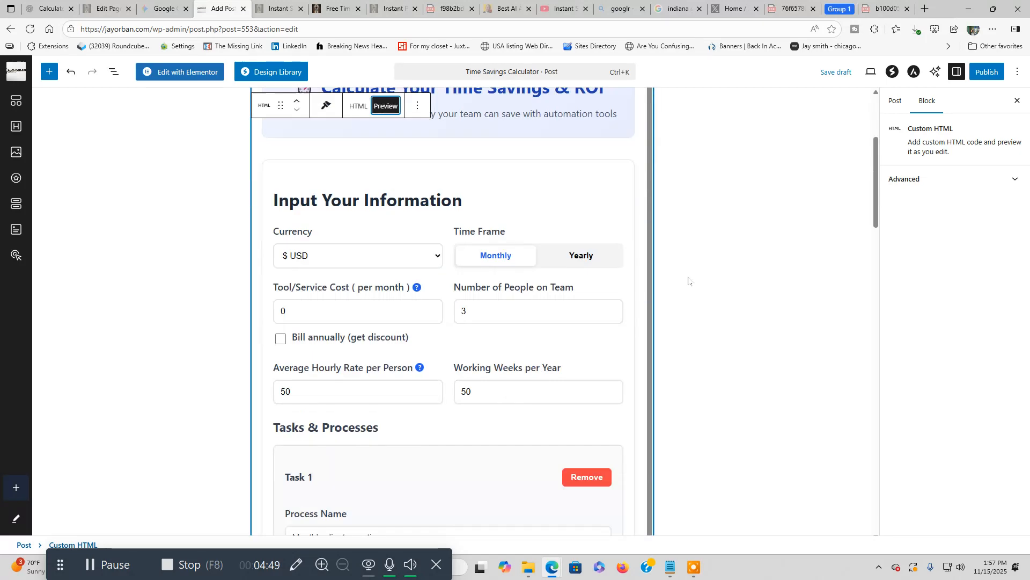
{"action": "scroll", "coordinate": [689, 281], "scroll_direction": "down", "scroll_amount": 15}
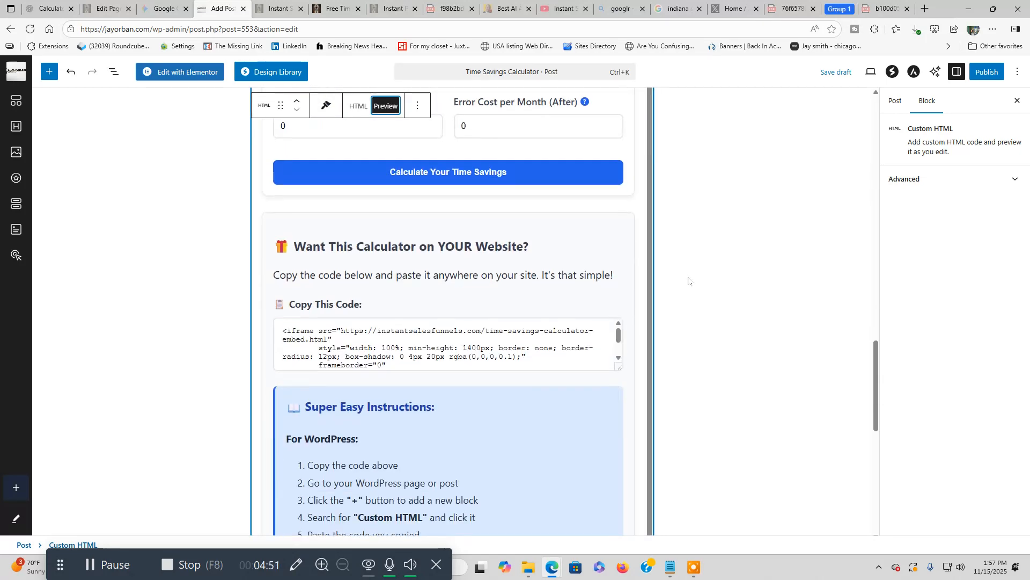
{"action": "scroll", "coordinate": [688, 281], "scroll_direction": "up", "scroll_amount": 20}
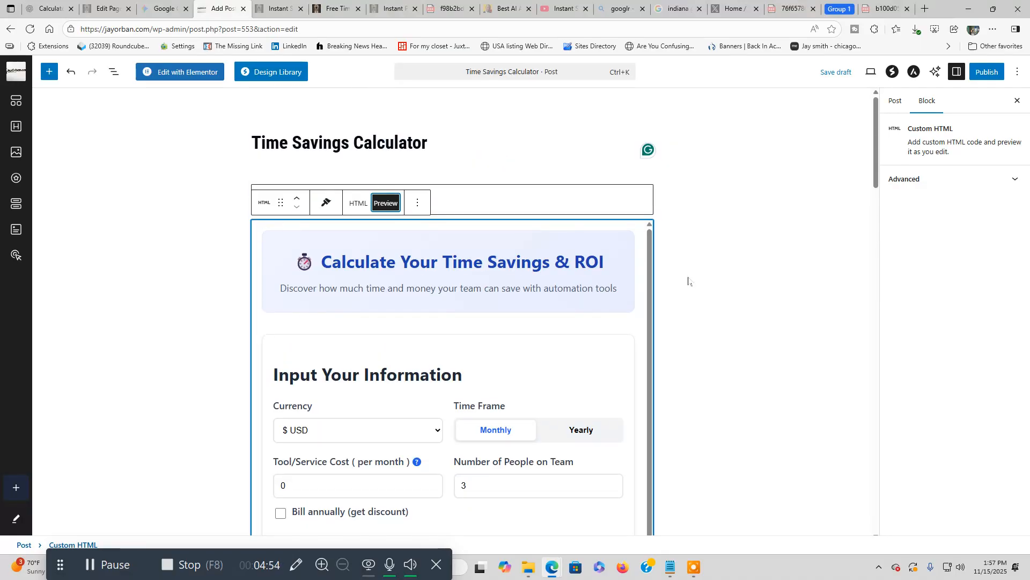
Set the iframe's min-height to 5400px in the Custom HTML block's code
{"action": "left_click", "coordinate": [362, 203]}
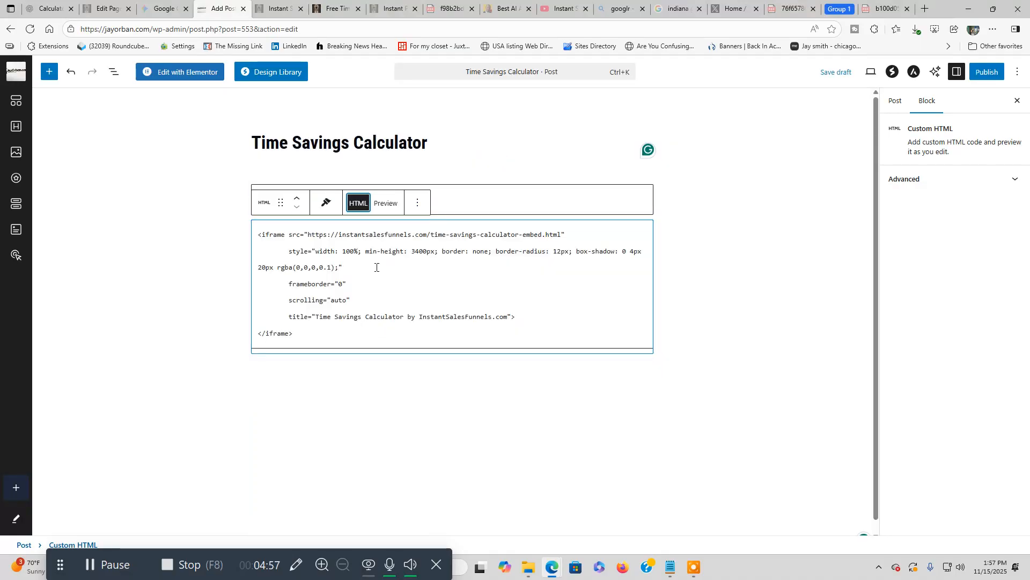
{"action": "left_click", "coordinate": [413, 252]}
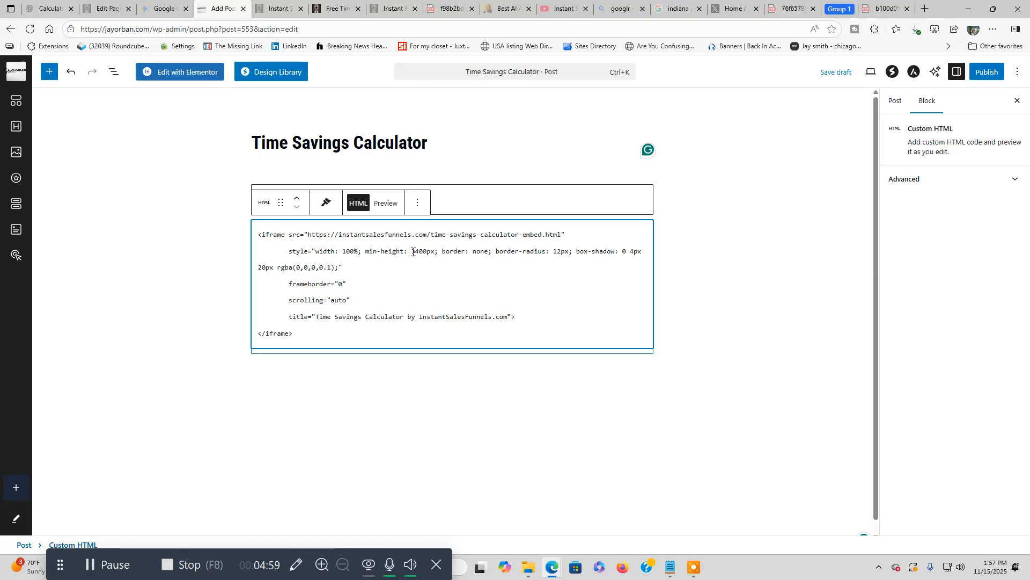
{"action": "key", "text": "Delete"}
{"action": "type", "text": "3"}
{"action": "key", "text": "BackSpace"}
{"action": "type", "text": "5"}
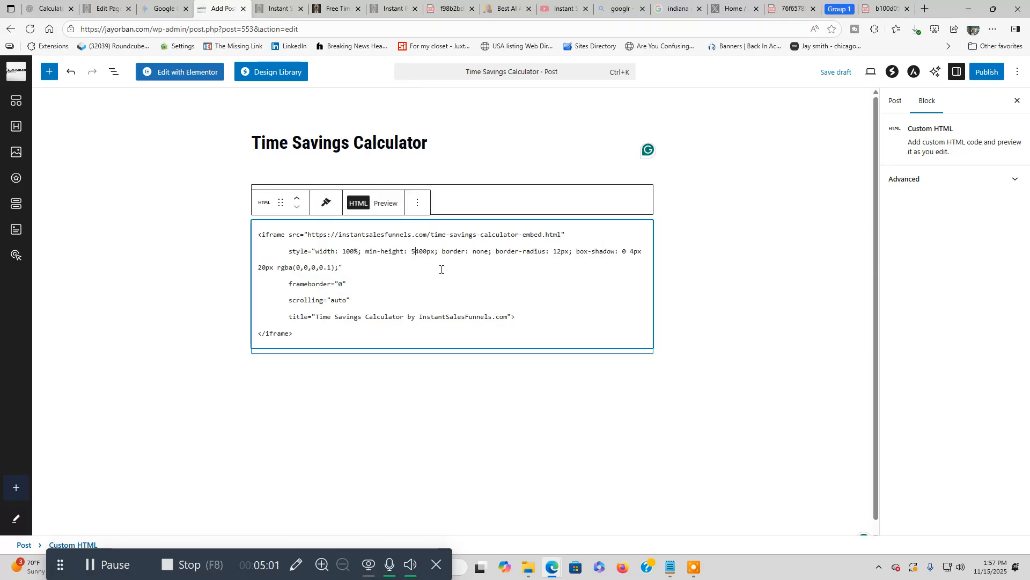
Preview the resized calculator over its full length, check the min-height value in the code and return to the preview
{"action": "left_click", "coordinate": [386, 203]}
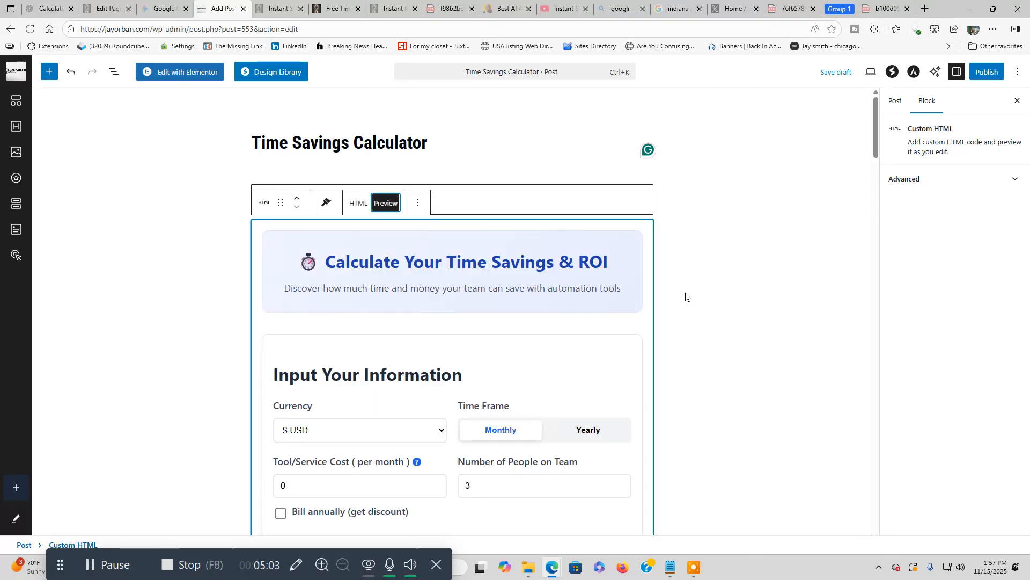
{"action": "scroll", "coordinate": [685, 295], "scroll_direction": "down", "scroll_amount": 4}
{"action": "scroll", "coordinate": [685, 297], "scroll_direction": "down", "scroll_amount": 20}
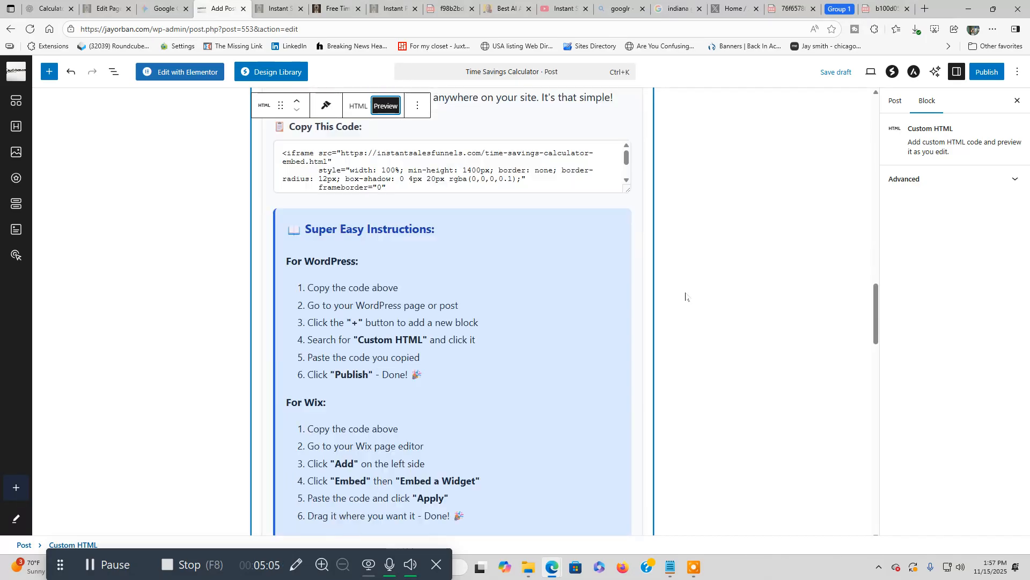
{"action": "scroll", "coordinate": [685, 297], "scroll_direction": "down", "scroll_amount": 15}
{"action": "scroll", "coordinate": [686, 296], "scroll_direction": "up", "scroll_amount": 10}
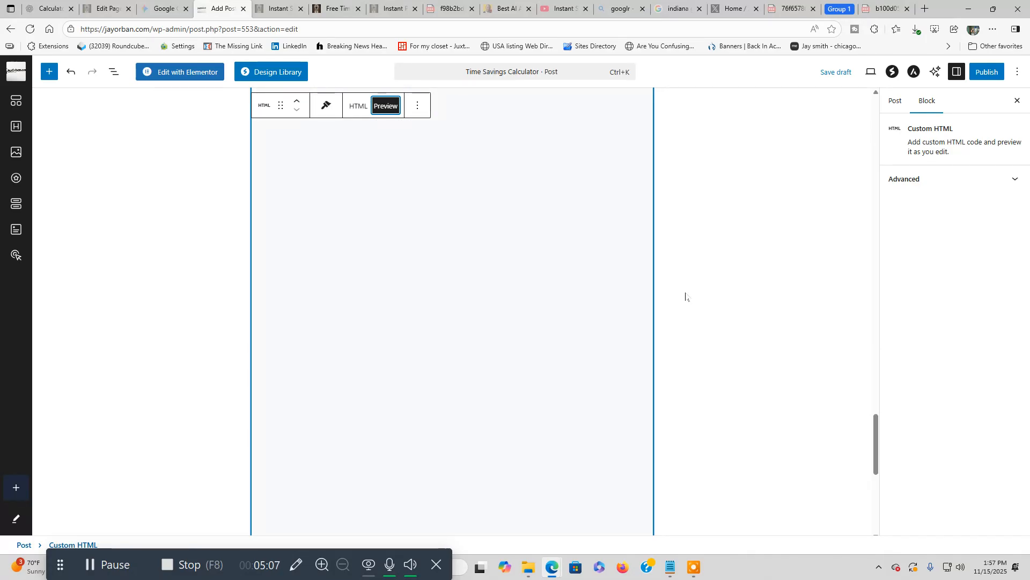
{"action": "scroll", "coordinate": [685, 297], "scroll_direction": "up", "scroll_amount": 20}
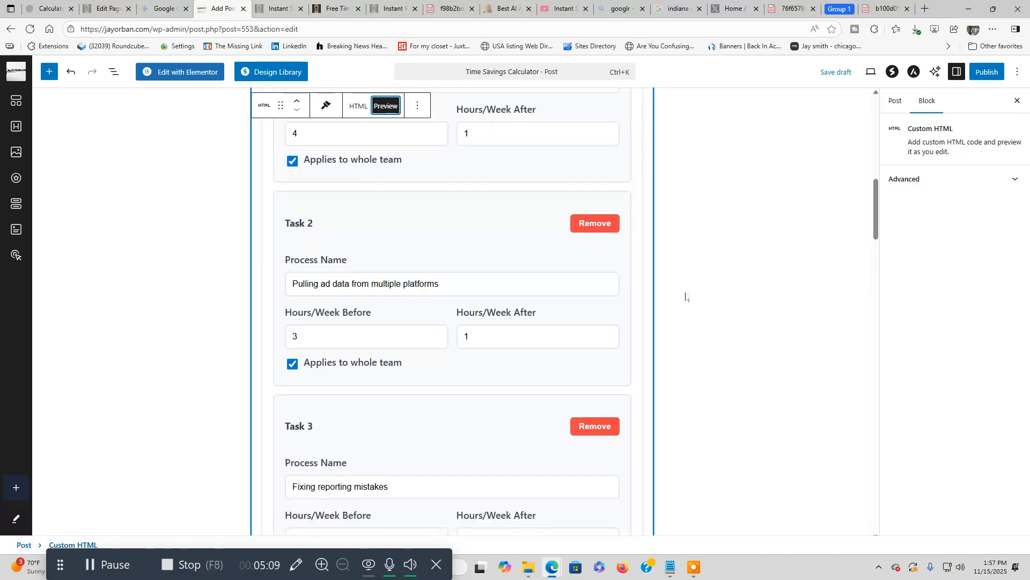
{"action": "scroll", "coordinate": [686, 297], "scroll_direction": "up", "scroll_amount": 6}
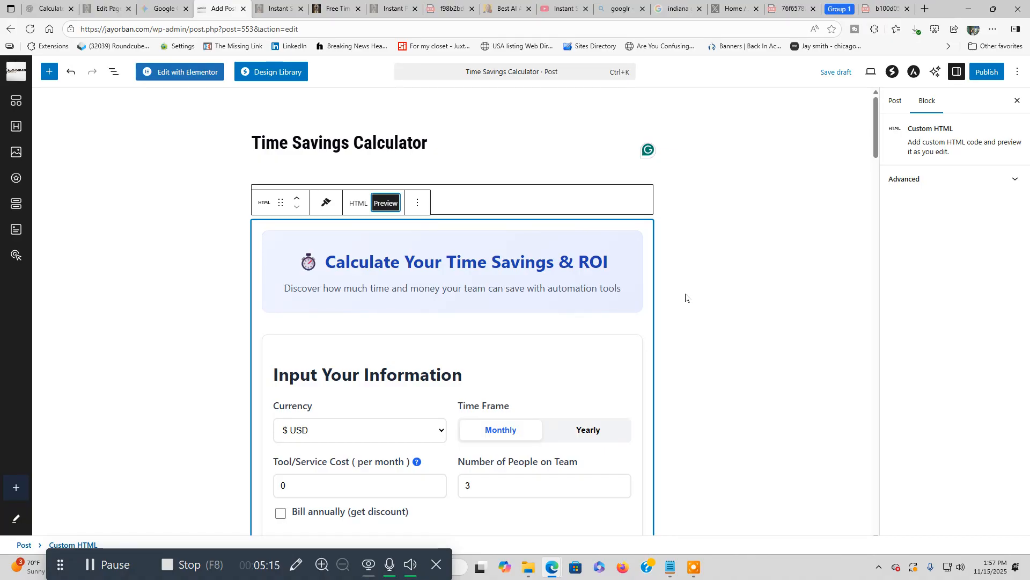
{"action": "left_click", "coordinate": [359, 203]}
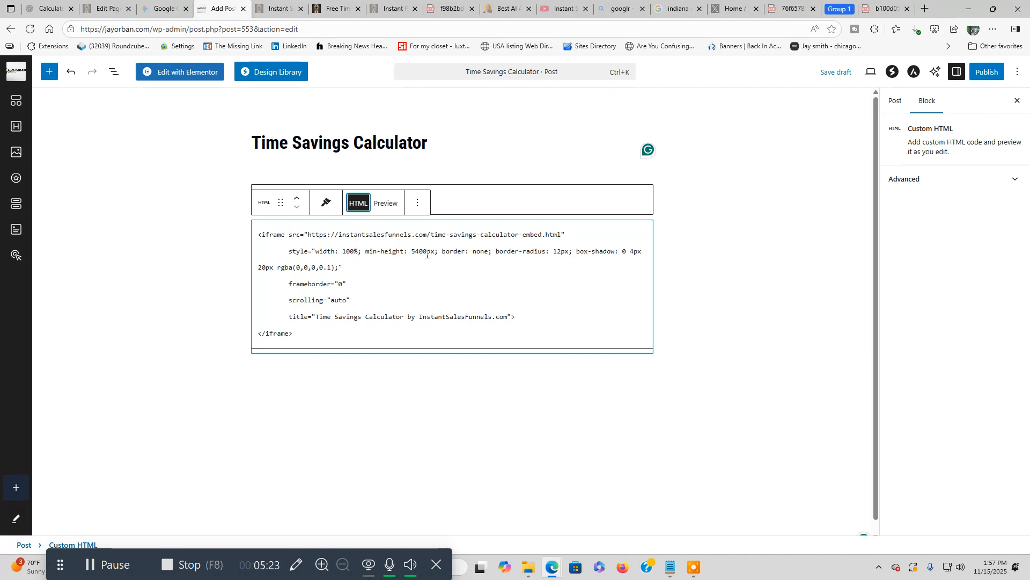
{"action": "left_click", "coordinate": [389, 206]}
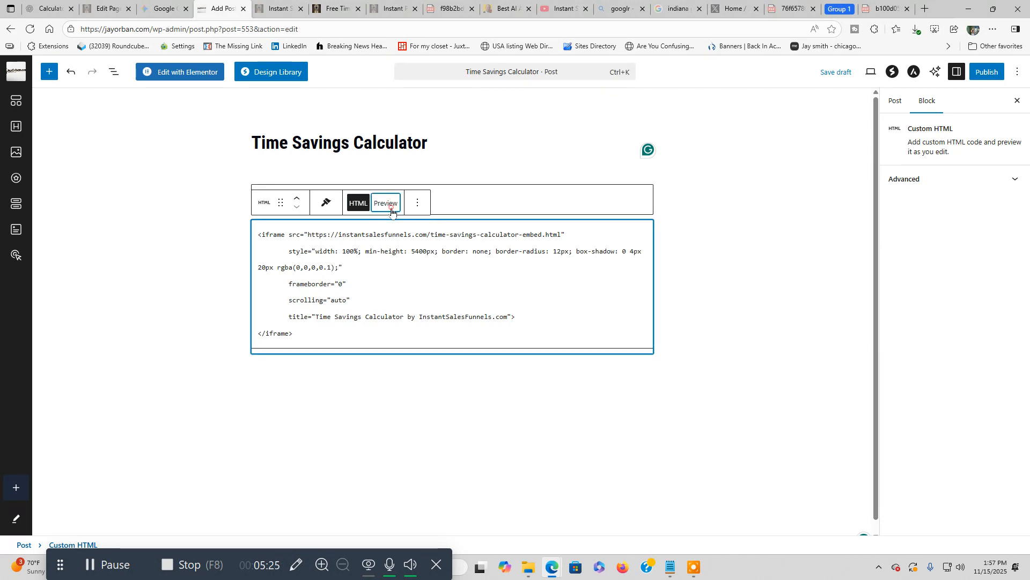